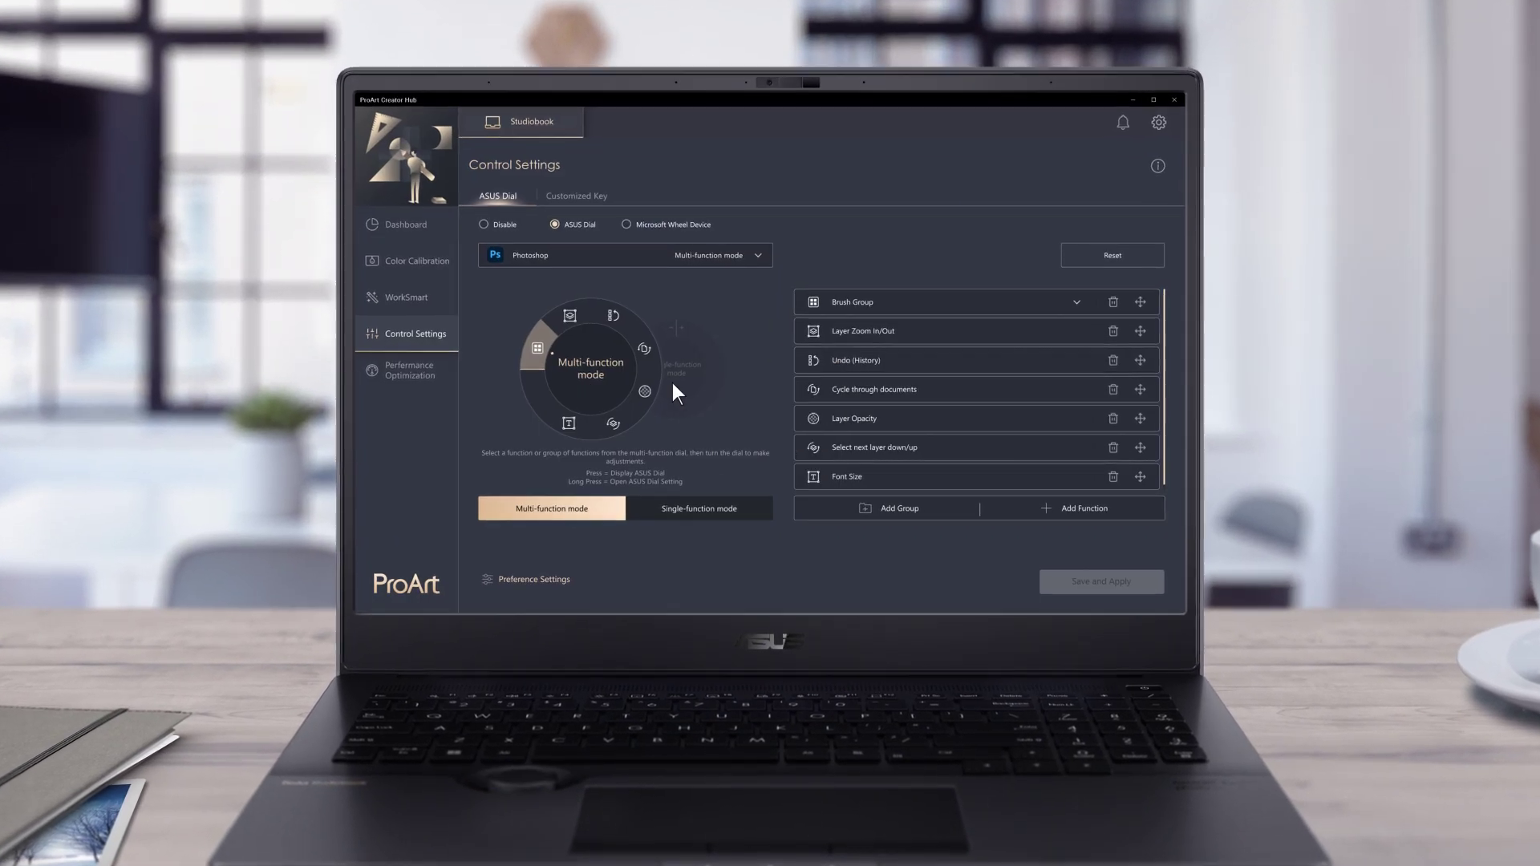
- Finish the Brush Tips custom function with the Shift+Right rotate shortcut and save the dial settings
{"action": "left_click", "coordinate": [601, 255]}
{"action": "scroll", "coordinate": [598, 403], "scroll_direction": "down", "scroll_amount": 2}
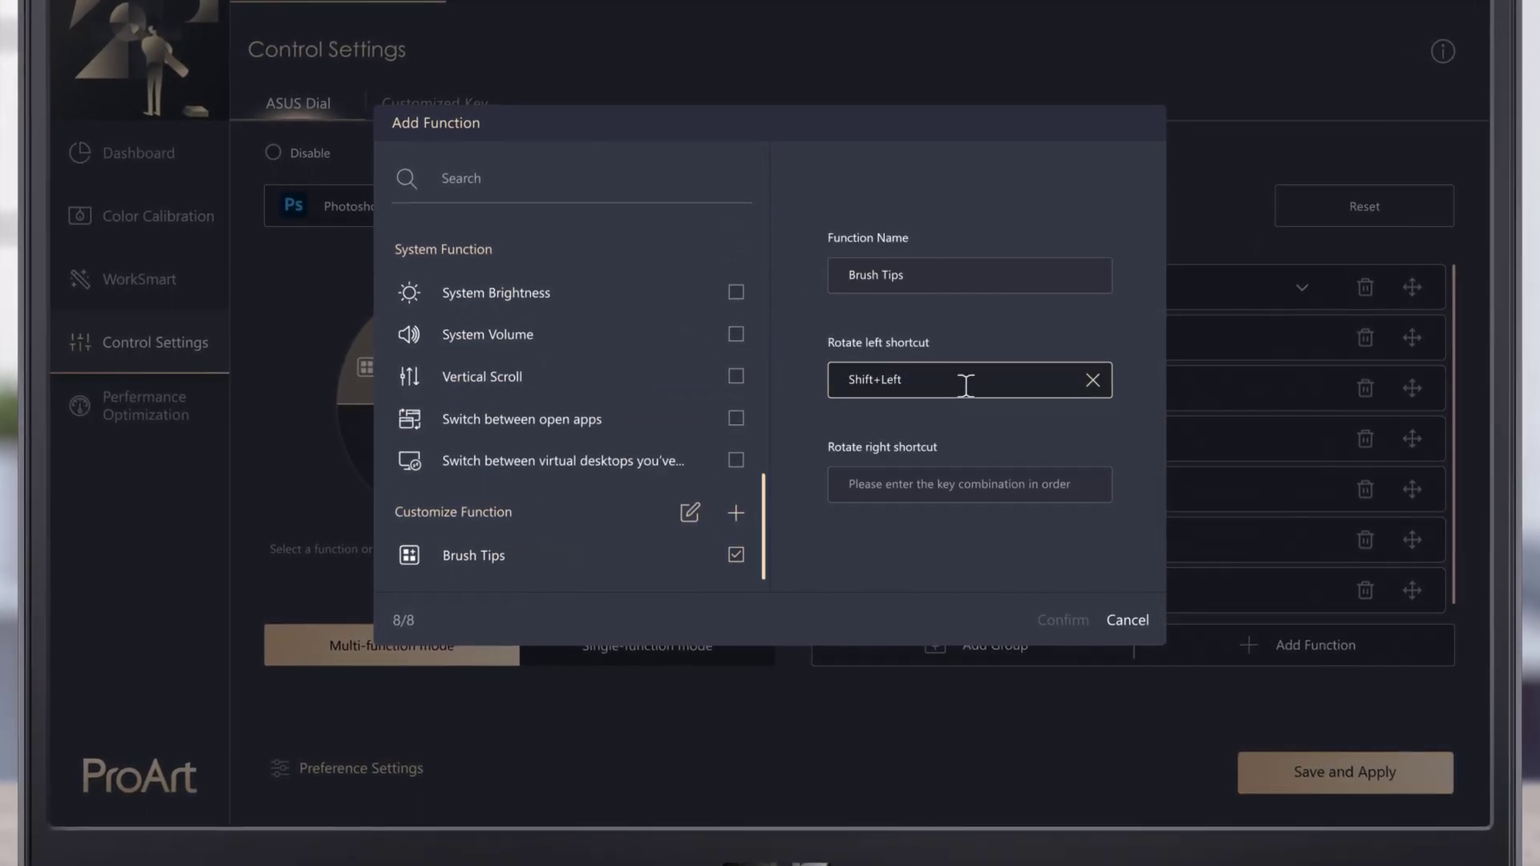
{"action": "left_click", "coordinate": [969, 484]}
{"action": "key", "text": "shift+Right"}
{"action": "left_click", "coordinate": [1071, 620]}
{"action": "left_click", "coordinate": [1277, 775]}
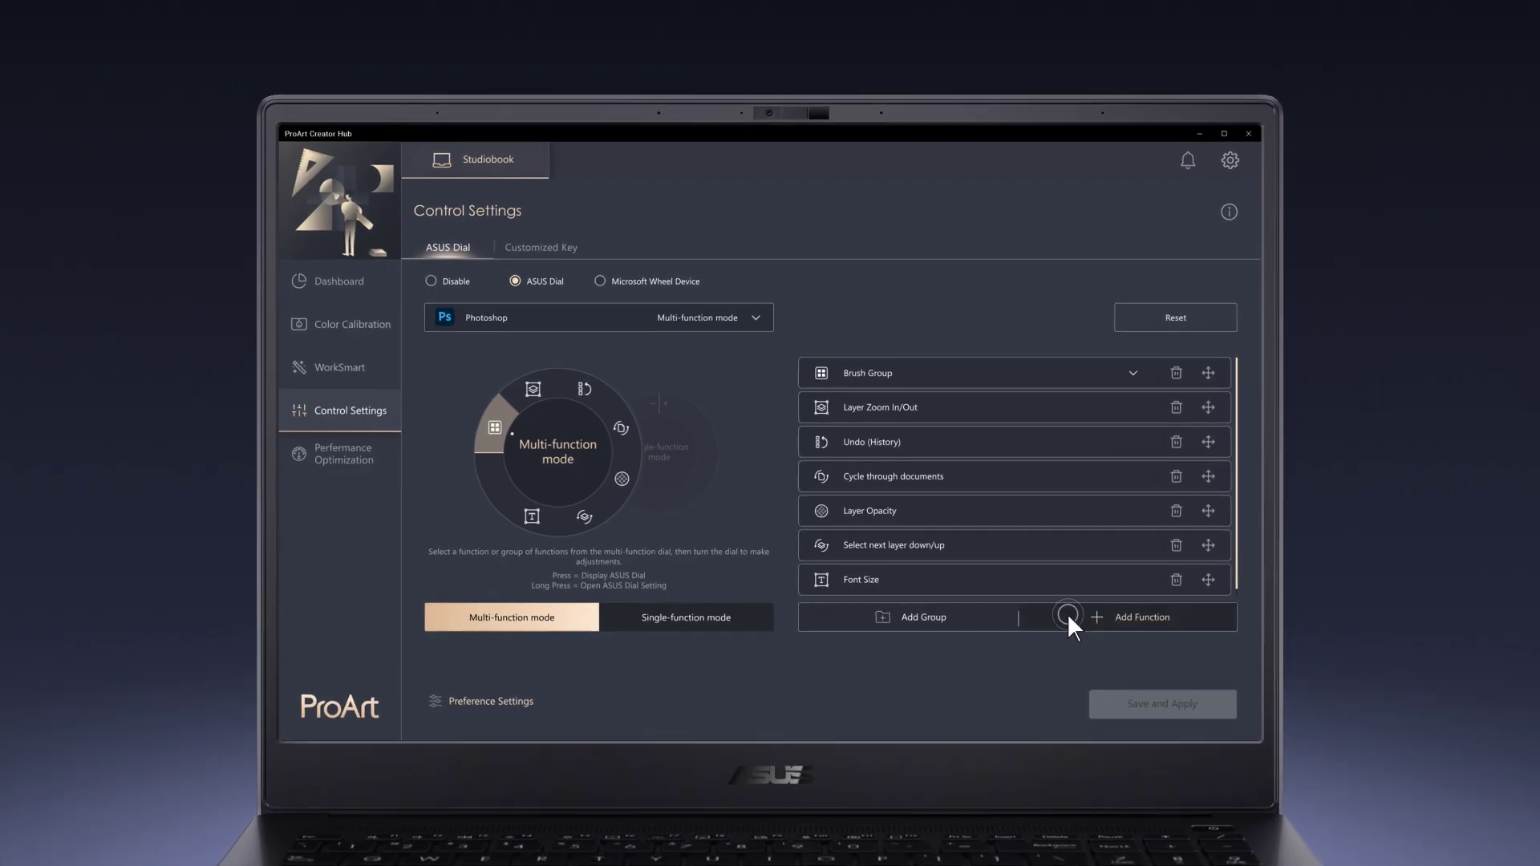
- Browse the Add Function list without adding anything, then review the app profile list
{"action": "left_click", "coordinate": [1067, 613]}
{"action": "scroll", "coordinate": [711, 428], "scroll_direction": "down", "scroll_amount": 10}
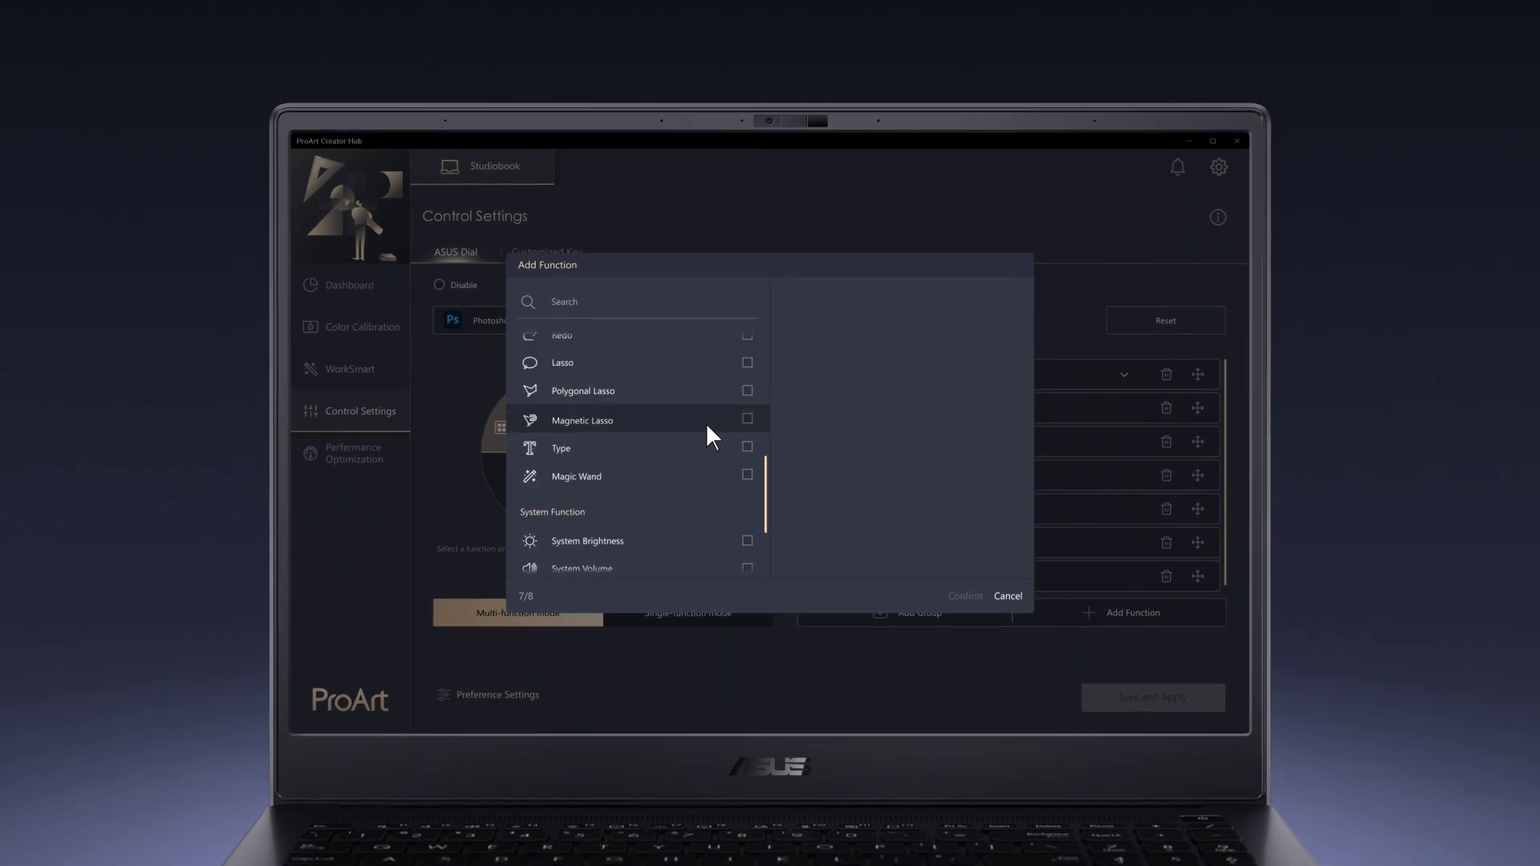
{"action": "left_click", "coordinate": [1005, 593]}
{"action": "left_click", "coordinate": [653, 324]}
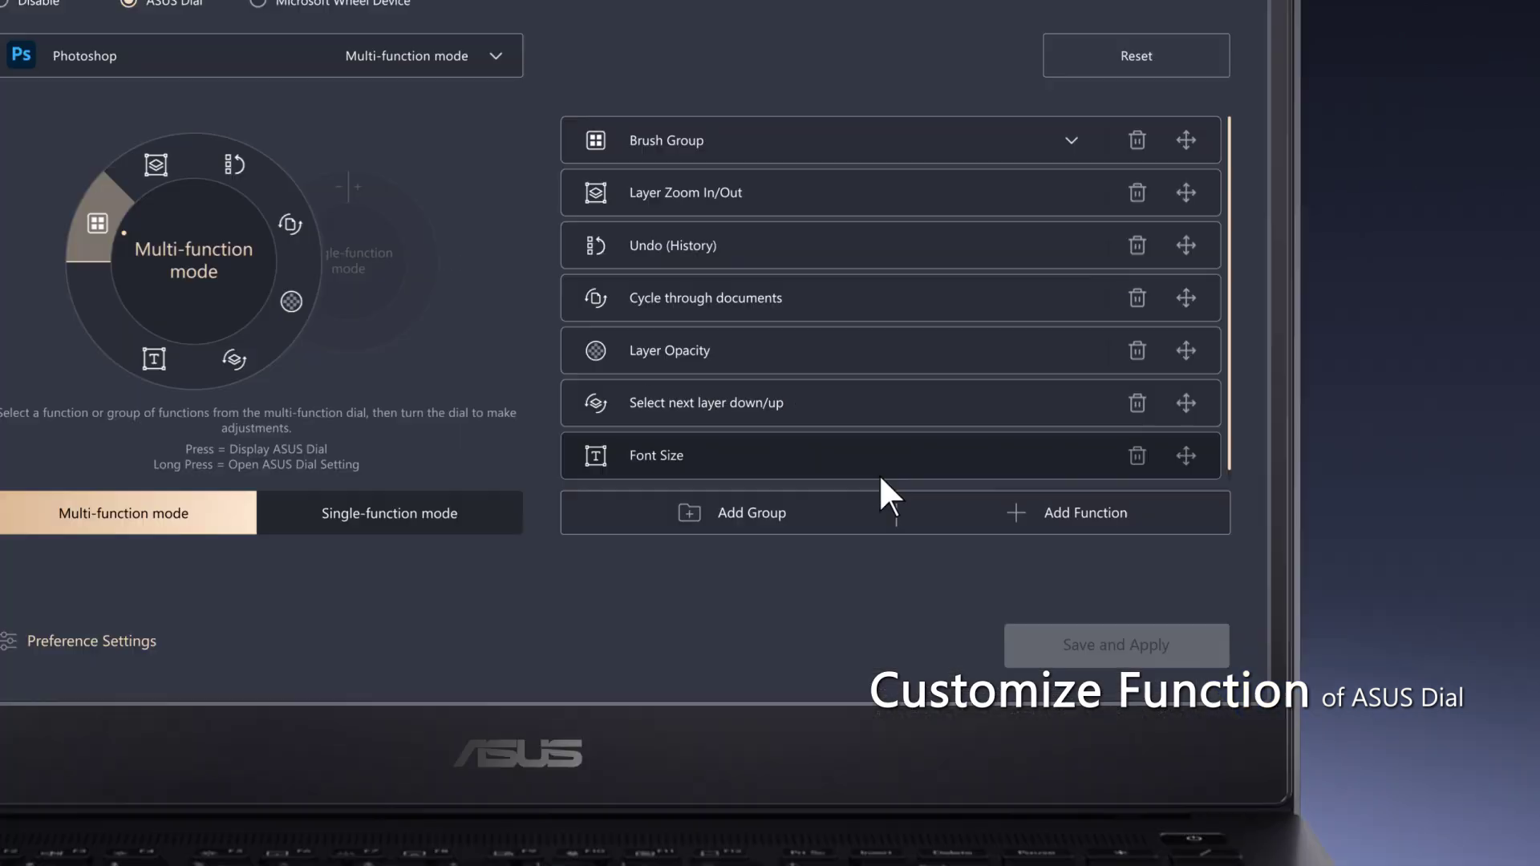
- Cancel out of Add Function and show the list of apps with dial profiles
{"action": "left_click", "coordinate": [1059, 509]}
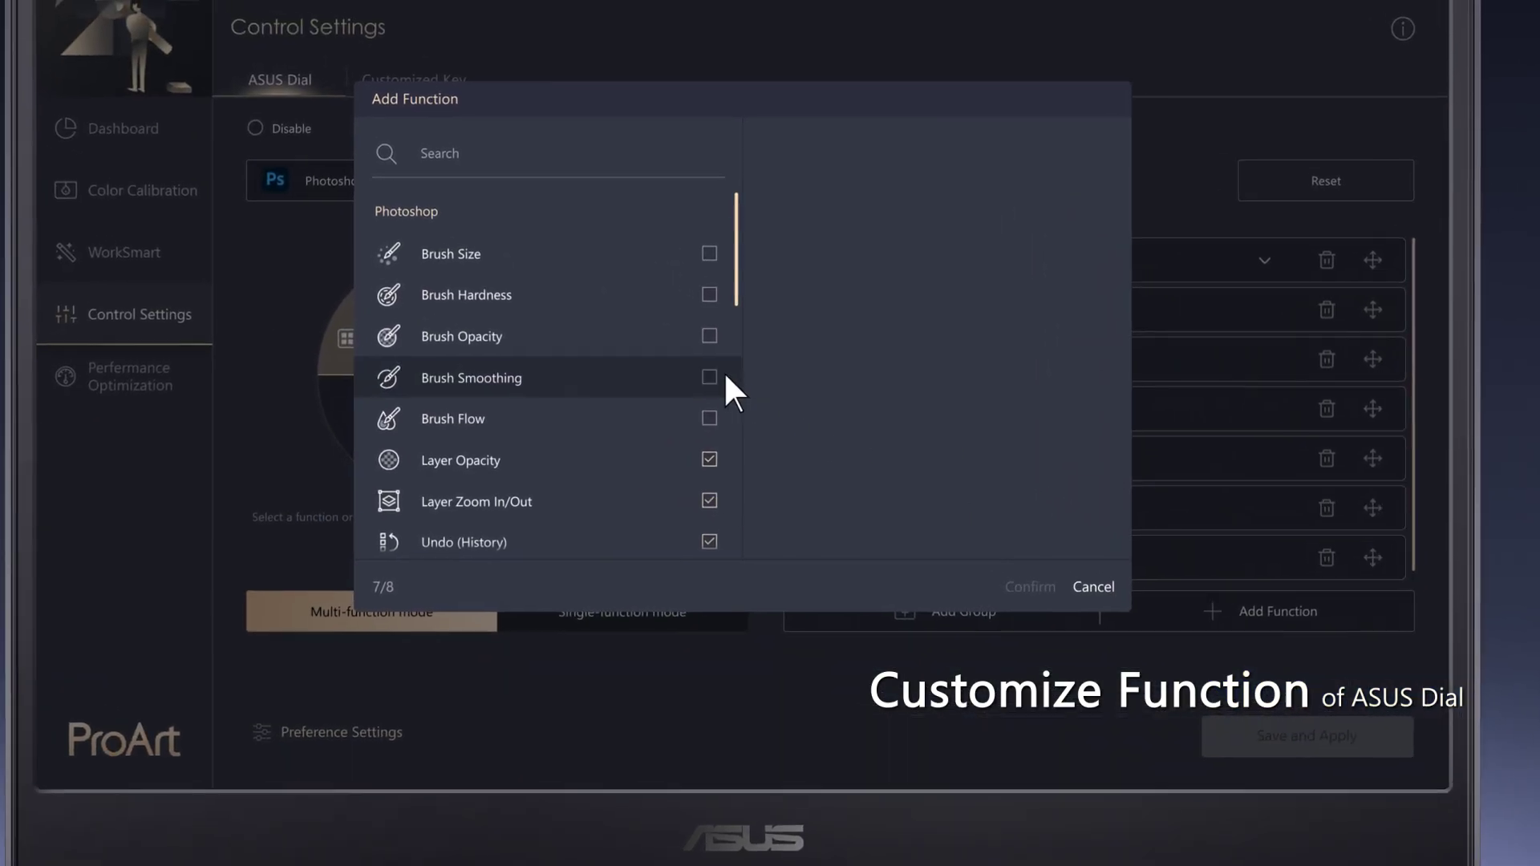
{"action": "scroll", "coordinate": [678, 346], "scroll_direction": "down", "scroll_amount": 5}
{"action": "scroll", "coordinate": [677, 346], "scroll_direction": "down", "scroll_amount": 5}
{"action": "scroll", "coordinate": [677, 346], "scroll_direction": "down", "scroll_amount": 2}
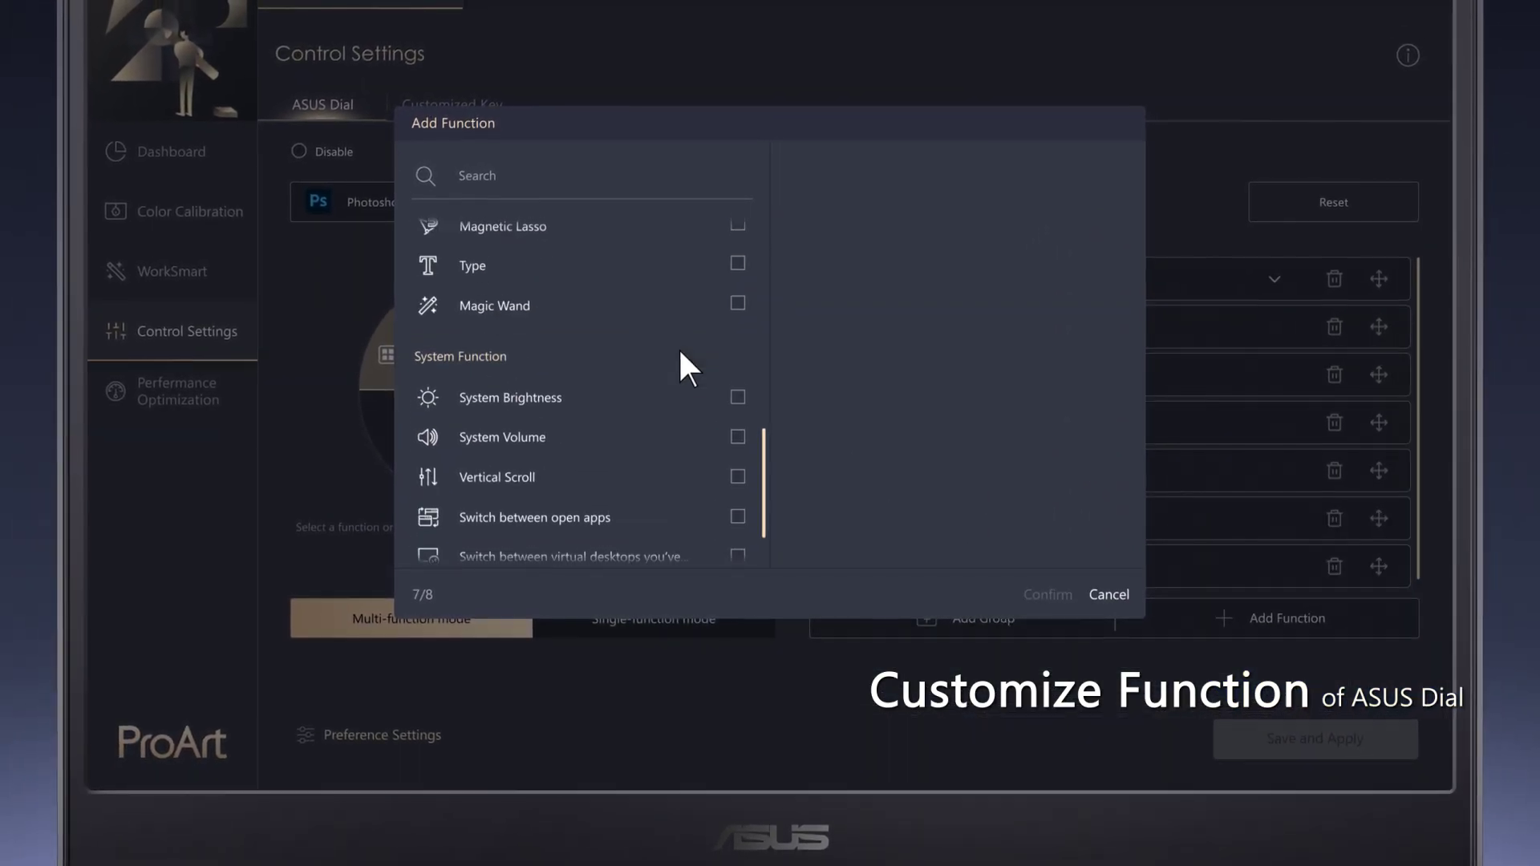
{"action": "scroll", "coordinate": [680, 351], "scroll_direction": "down", "scroll_amount": 2}
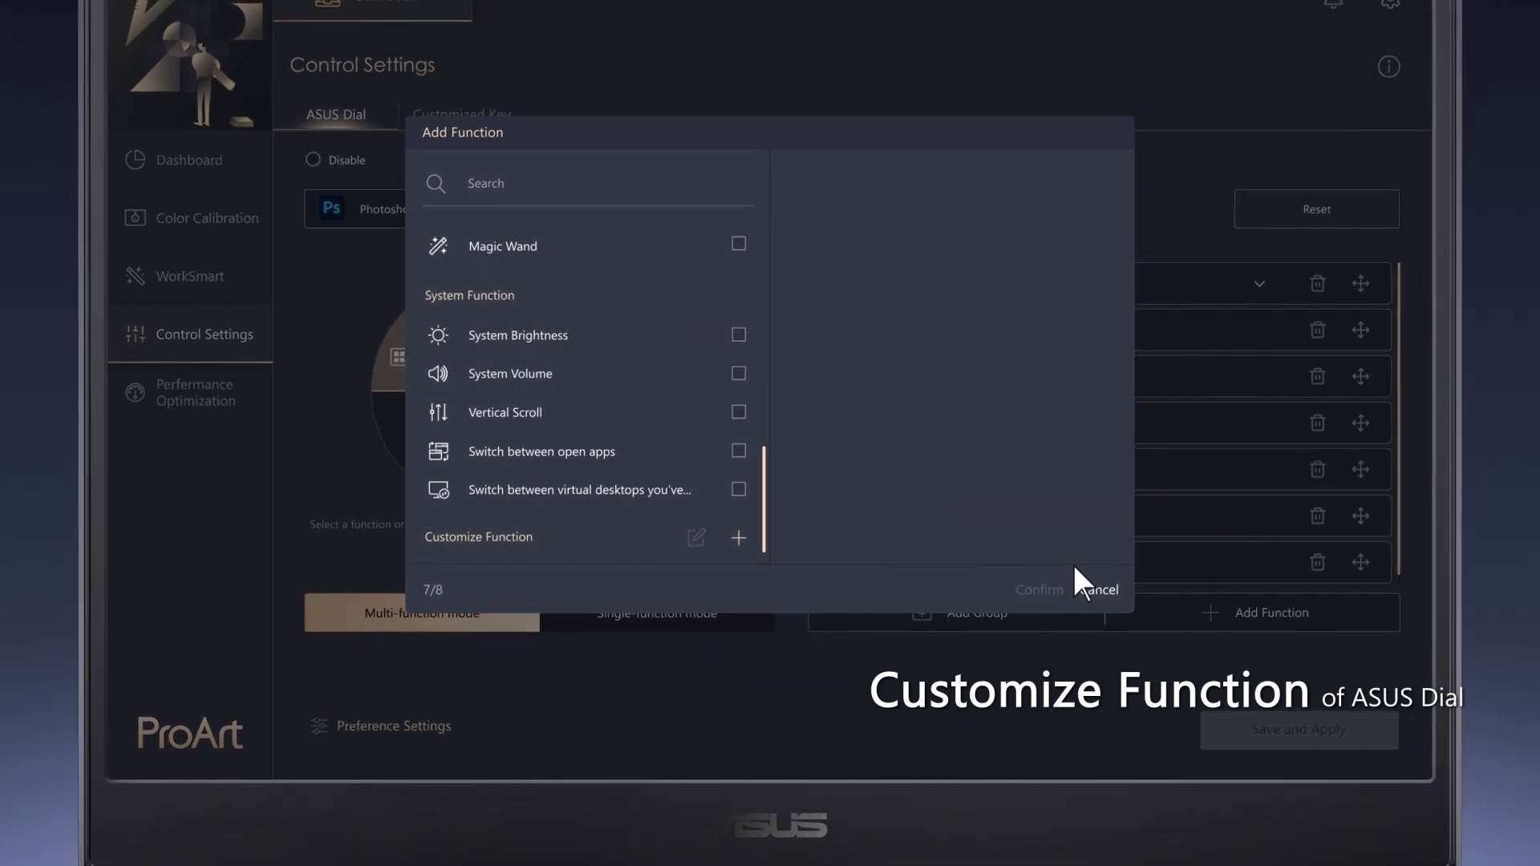
{"action": "left_click", "coordinate": [1100, 588]}
{"action": "left_click", "coordinate": [829, 213]}
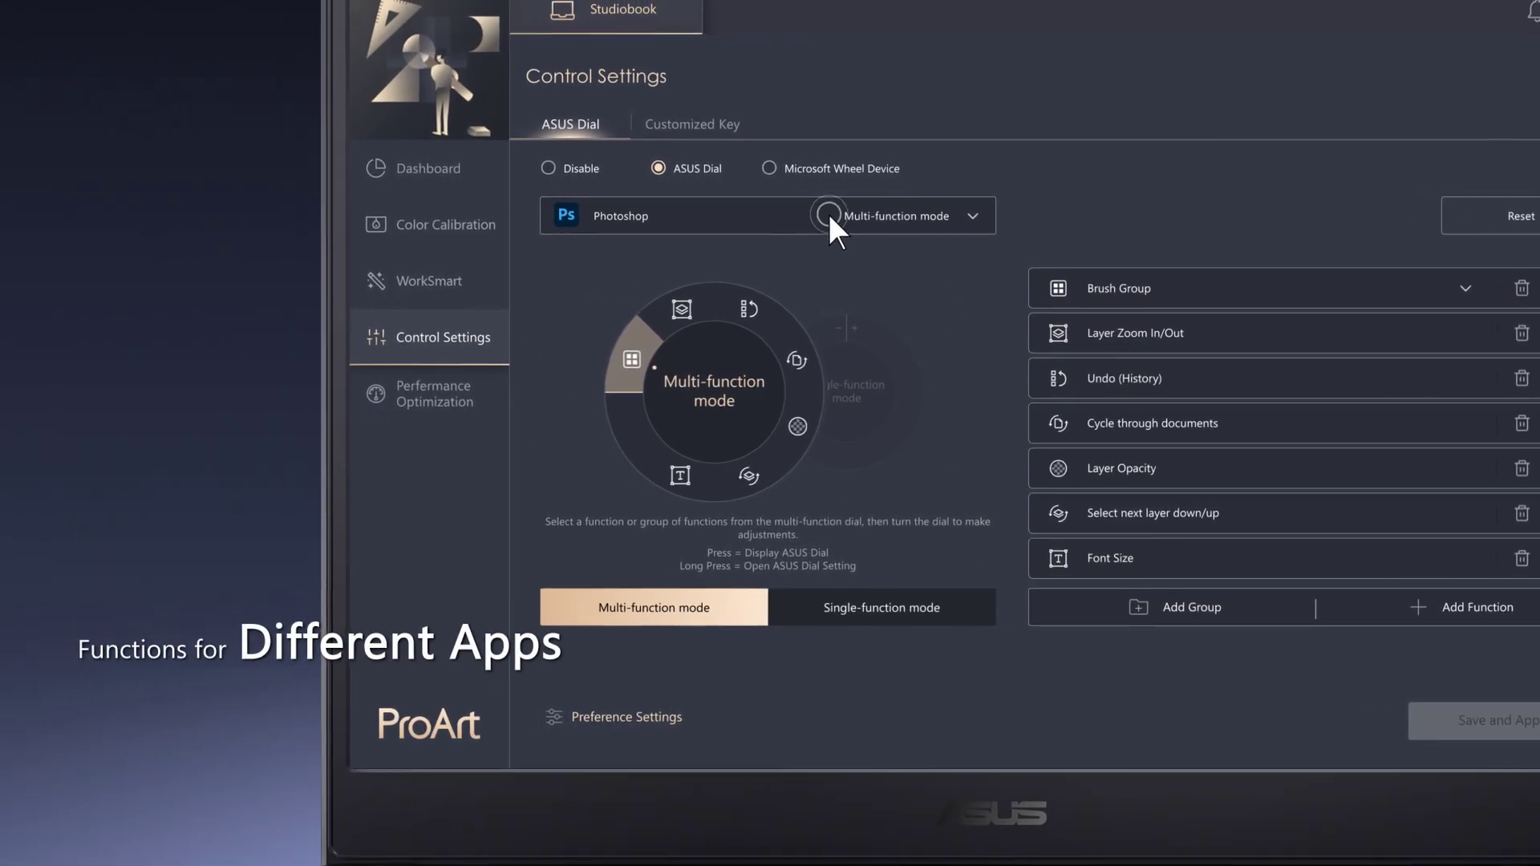
{"action": "scroll", "coordinate": [830, 361], "scroll_direction": "down", "scroll_amount": 2}
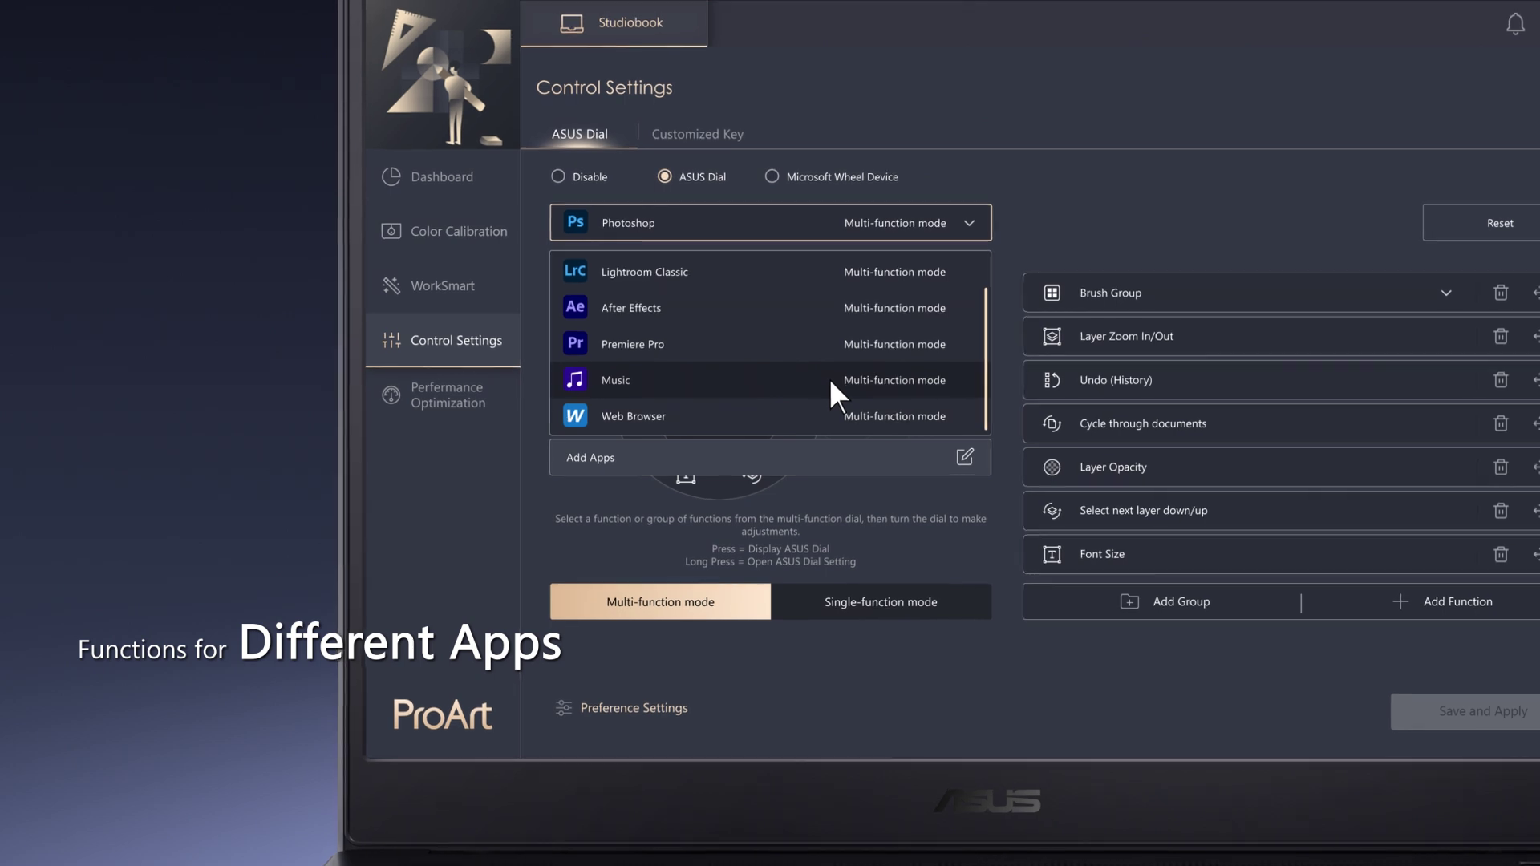
- Add Illustrator as a dial app and check it in the app list
{"action": "left_click", "coordinate": [829, 454]}
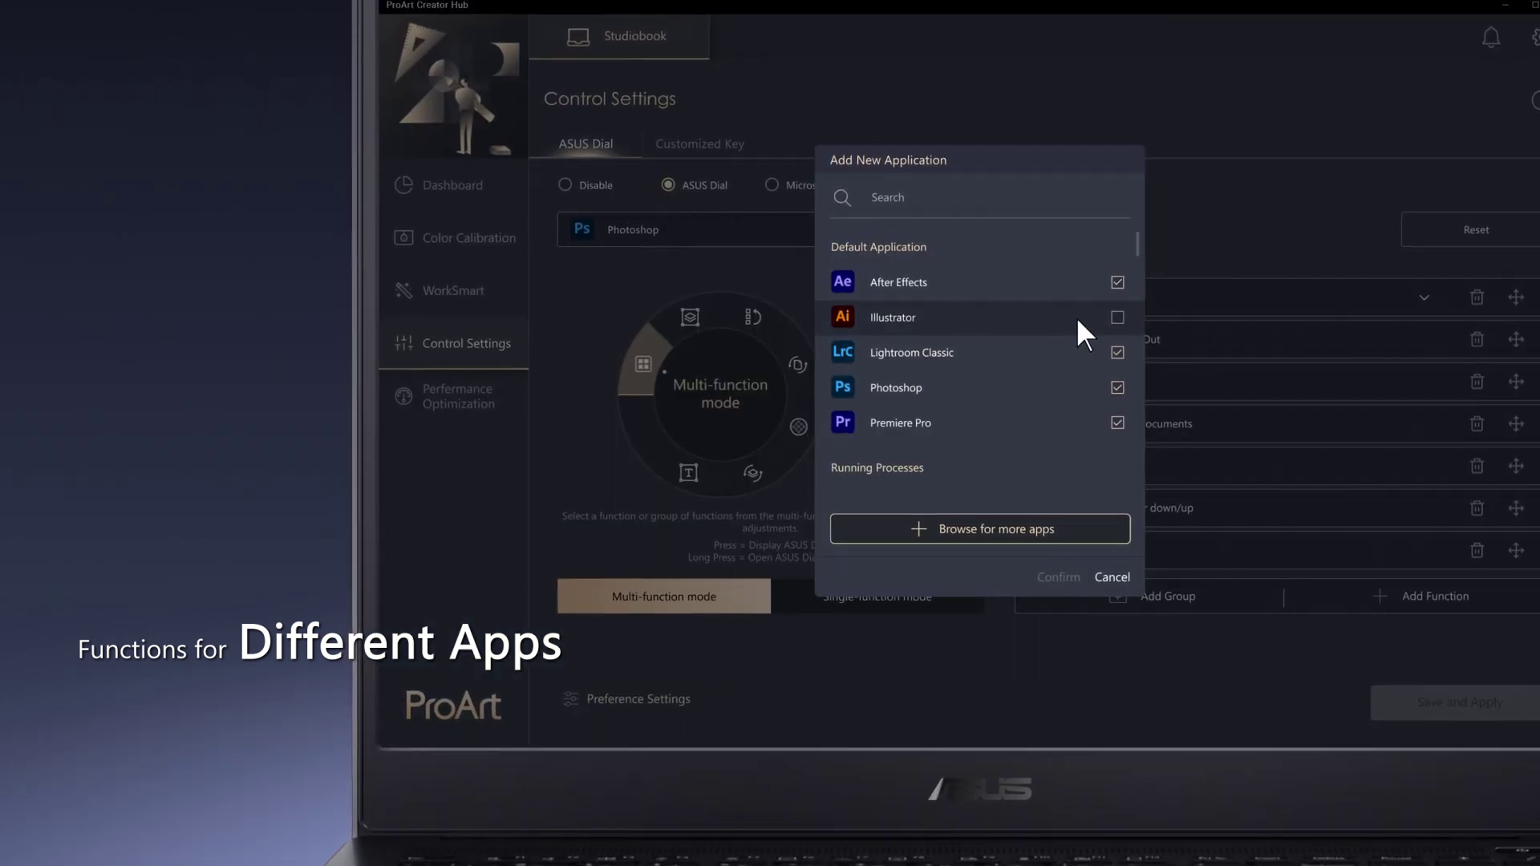
{"action": "left_click", "coordinate": [1074, 317]}
{"action": "left_click", "coordinate": [1053, 574]}
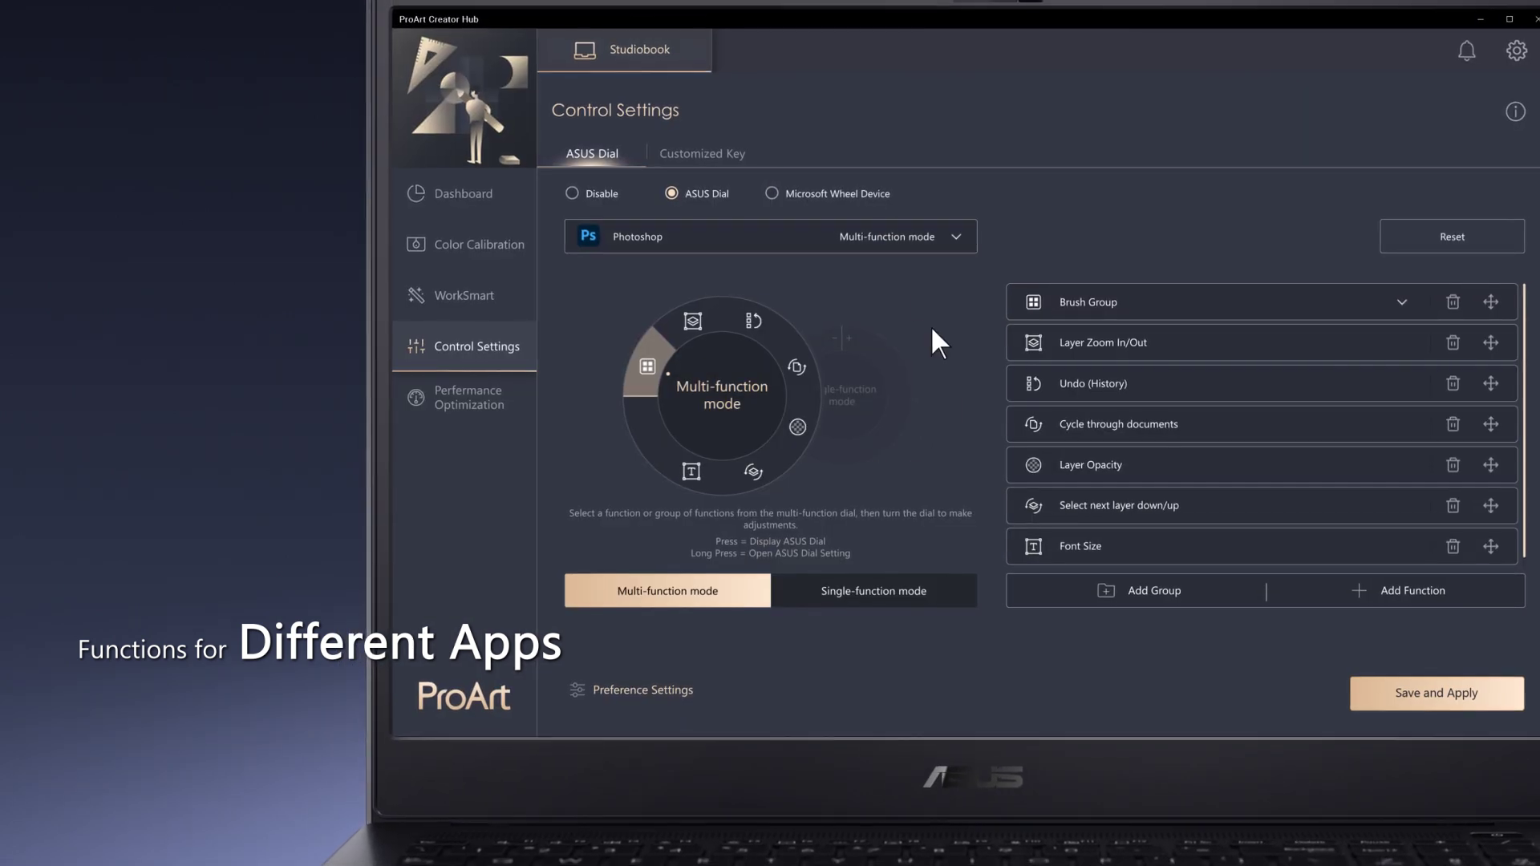
{"action": "left_click", "coordinate": [888, 239]}
{"action": "scroll", "coordinate": [840, 407], "scroll_direction": "down", "scroll_amount": 2}
{"action": "scroll", "coordinate": [837, 411], "scroll_direction": "down", "scroll_amount": 1}
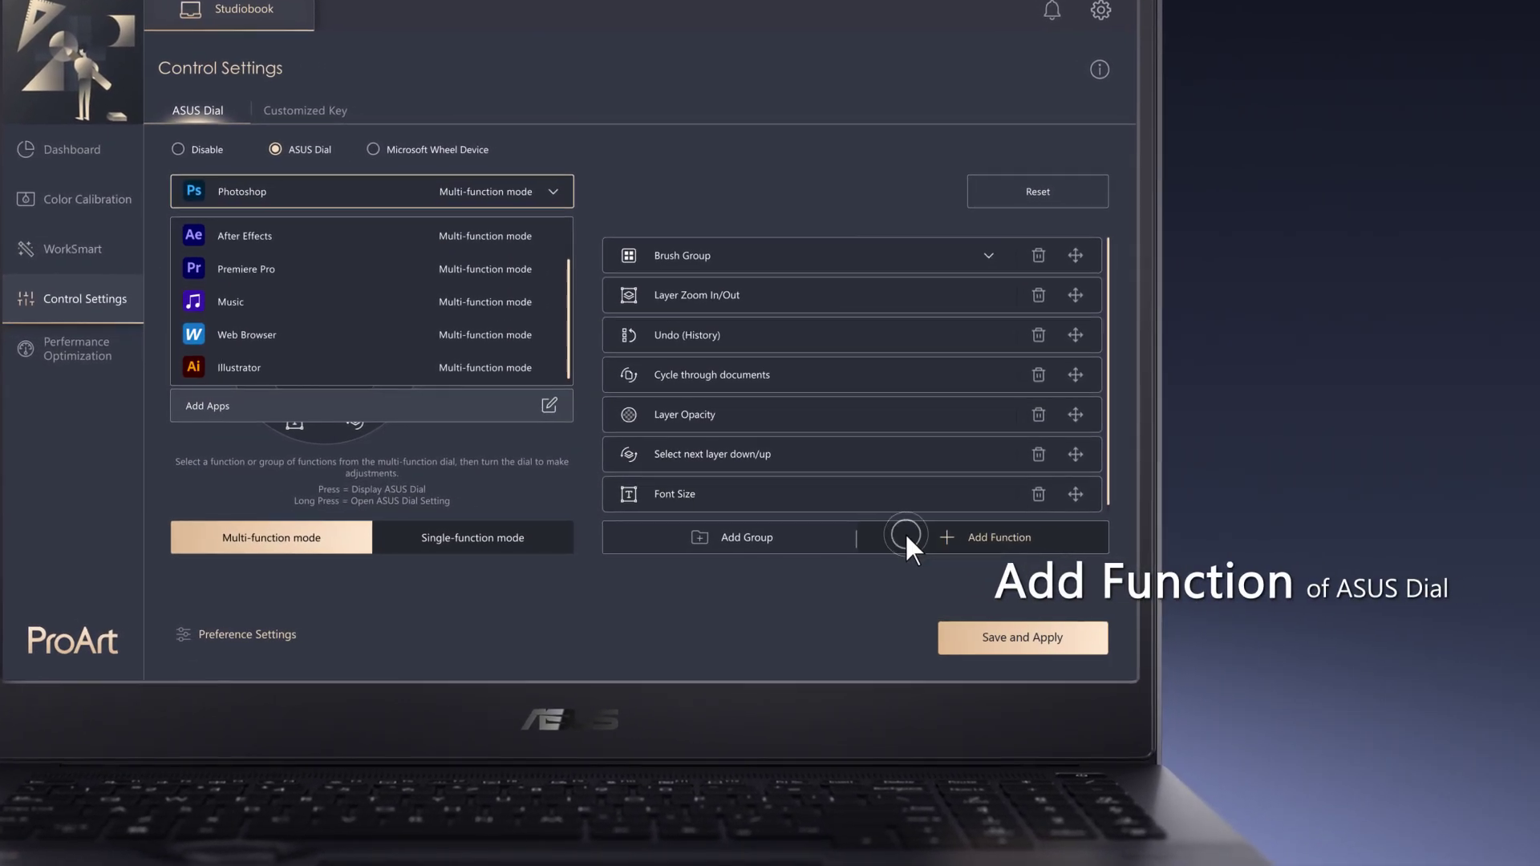
- Create a custom function named Brush Tips with a Shift+Left rotate shortcut, confirm it and save the dial settings
{"action": "left_click", "coordinate": [905, 532]}
{"action": "scroll", "coordinate": [482, 383], "scroll_direction": "down", "scroll_amount": 1}
{"action": "scroll", "coordinate": [464, 381], "scroll_direction": "down", "scroll_amount": 5}
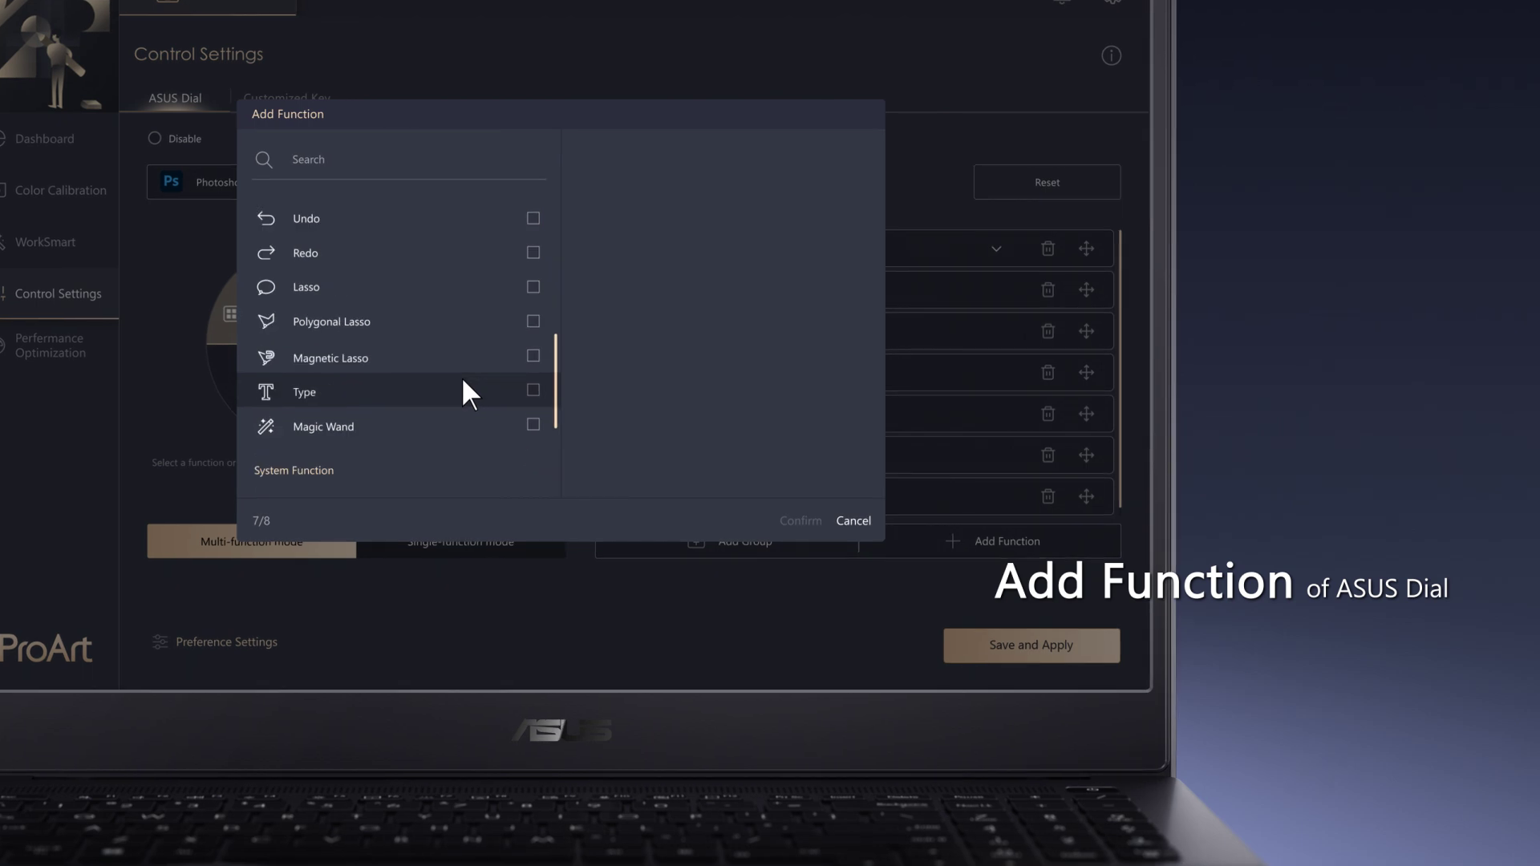
{"action": "scroll", "coordinate": [462, 378], "scroll_direction": "down", "scroll_amount": 4}
{"action": "scroll", "coordinate": [459, 378], "scroll_direction": "down", "scroll_amount": 1}
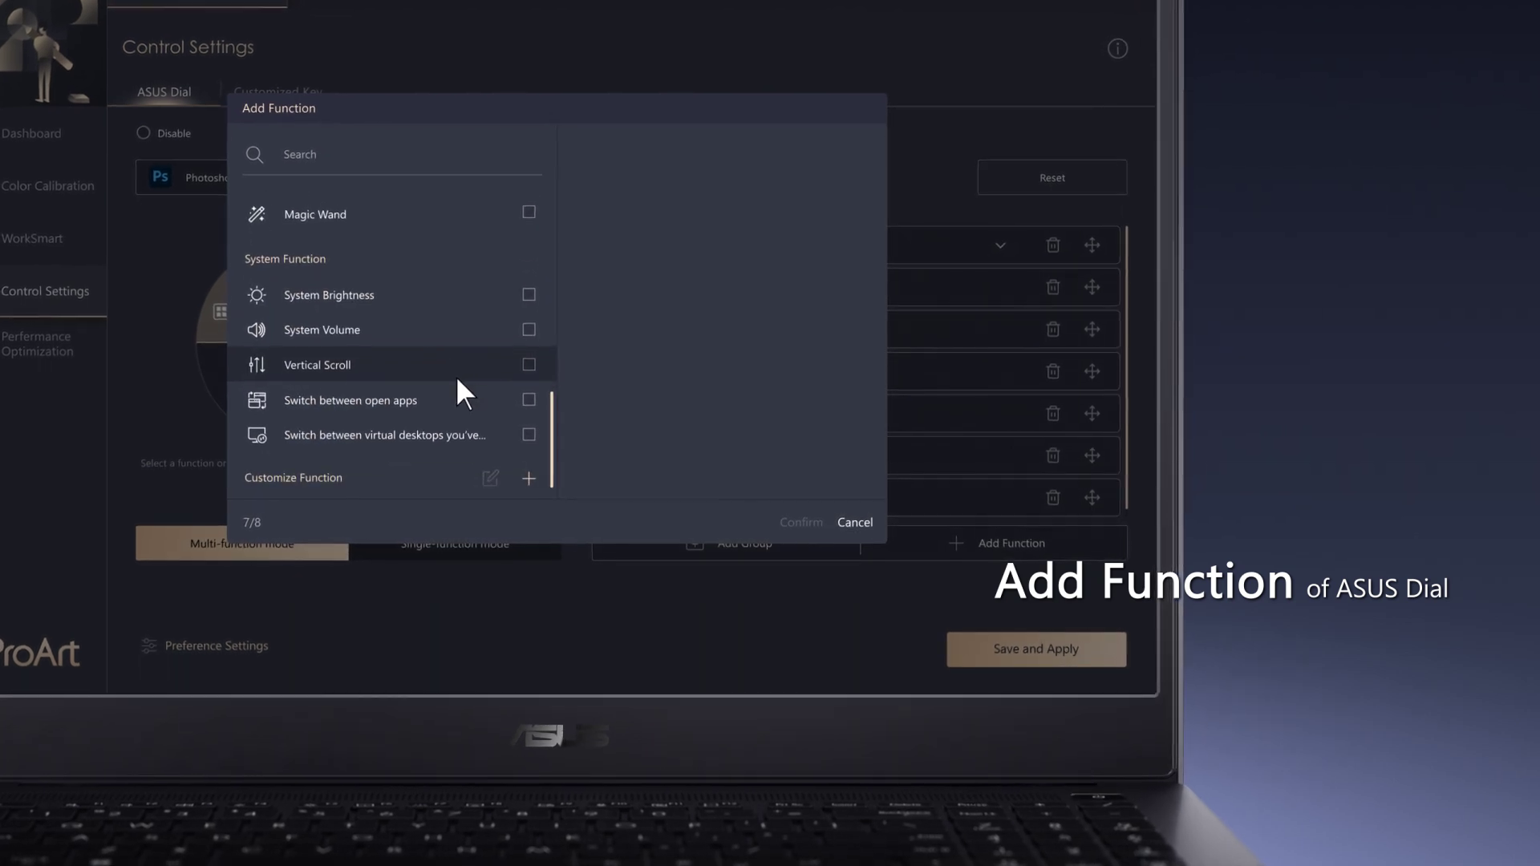
{"action": "left_click", "coordinate": [526, 475]}
{"action": "left_click", "coordinate": [717, 226]}
{"action": "type", "text": "Brush Tips"}
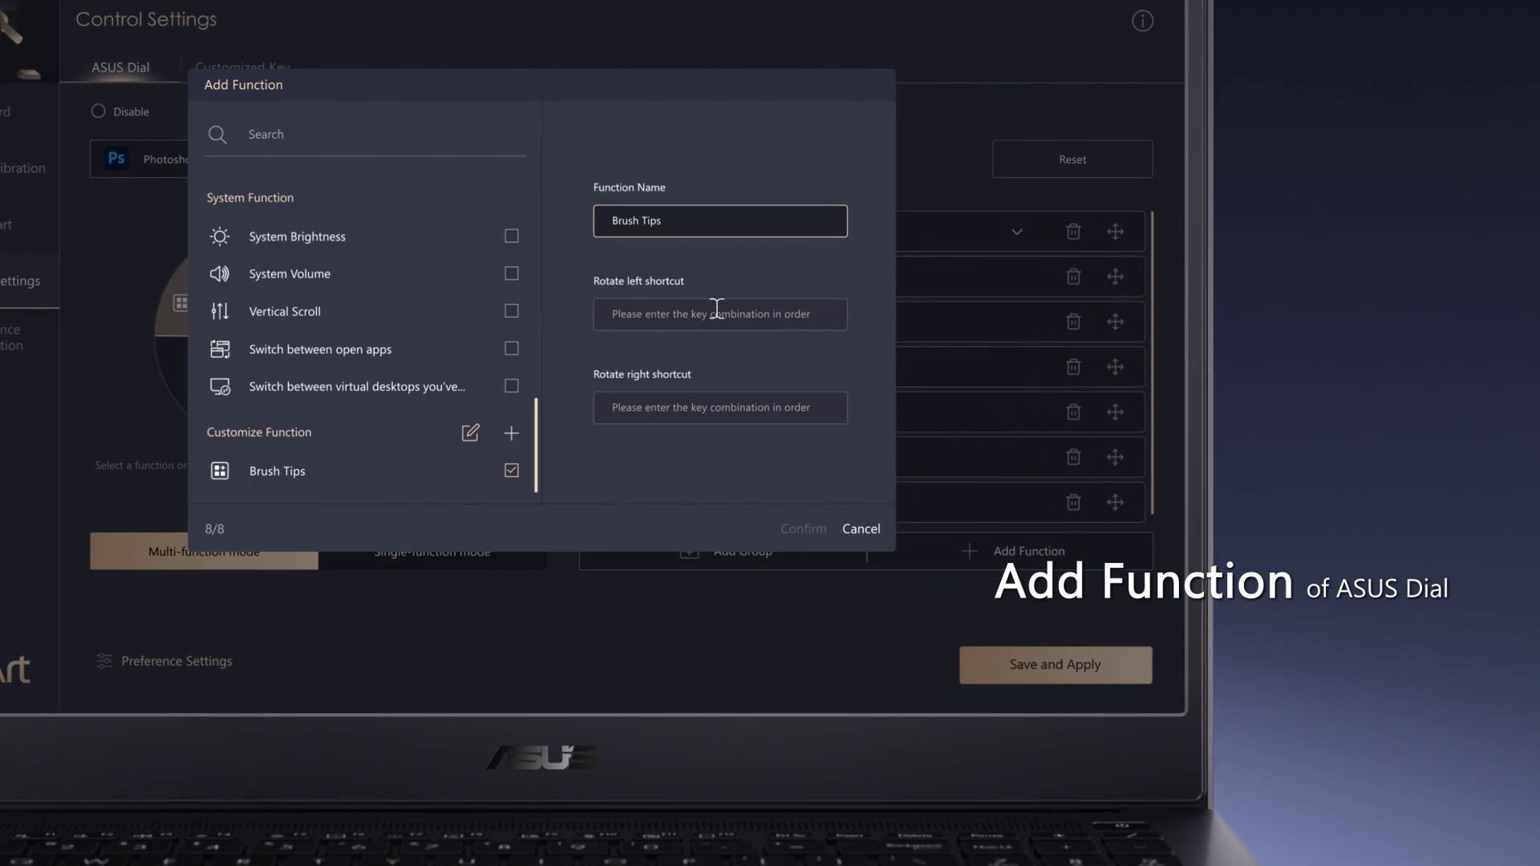
{"action": "left_click", "coordinate": [717, 313]}
{"action": "key", "text": "shift"}
{"action": "left_click", "coordinate": [720, 412]}
{"action": "type", "text": "Shift+Right"}
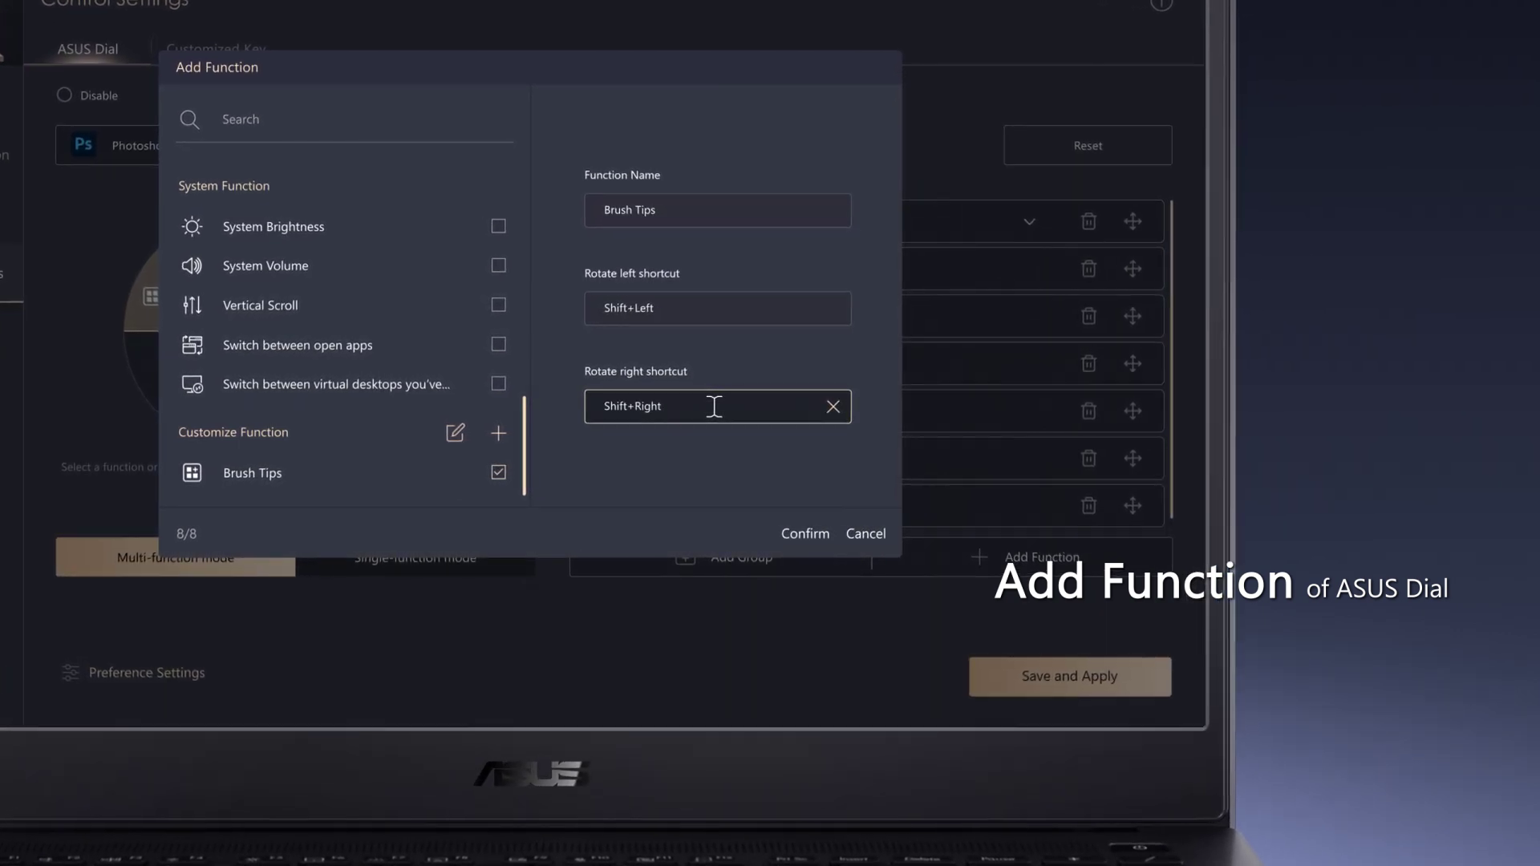
{"action": "left_click", "coordinate": [809, 530]}
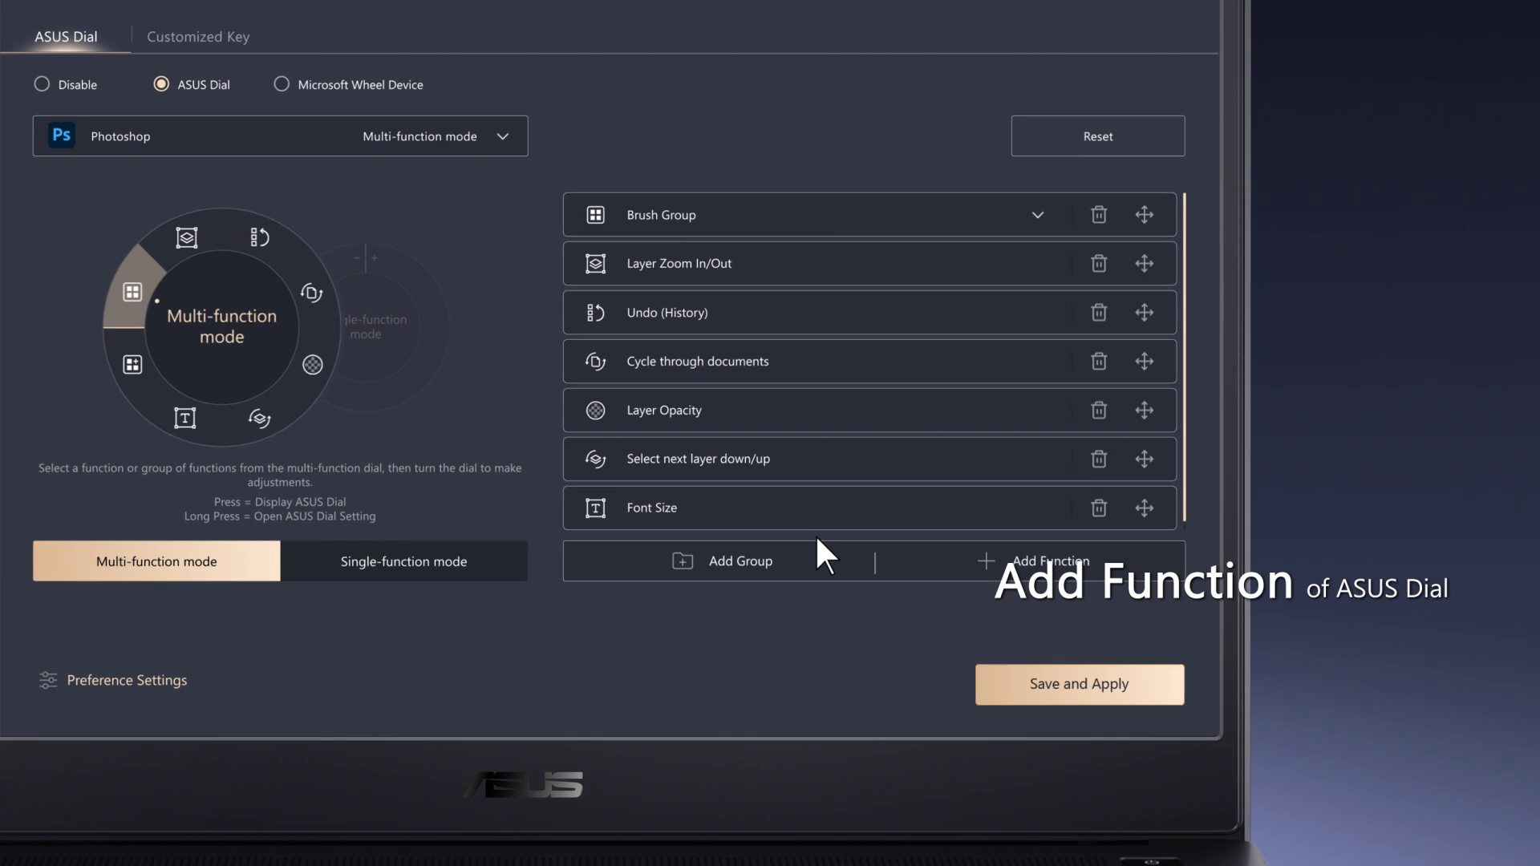
{"action": "left_click", "coordinate": [1008, 688]}
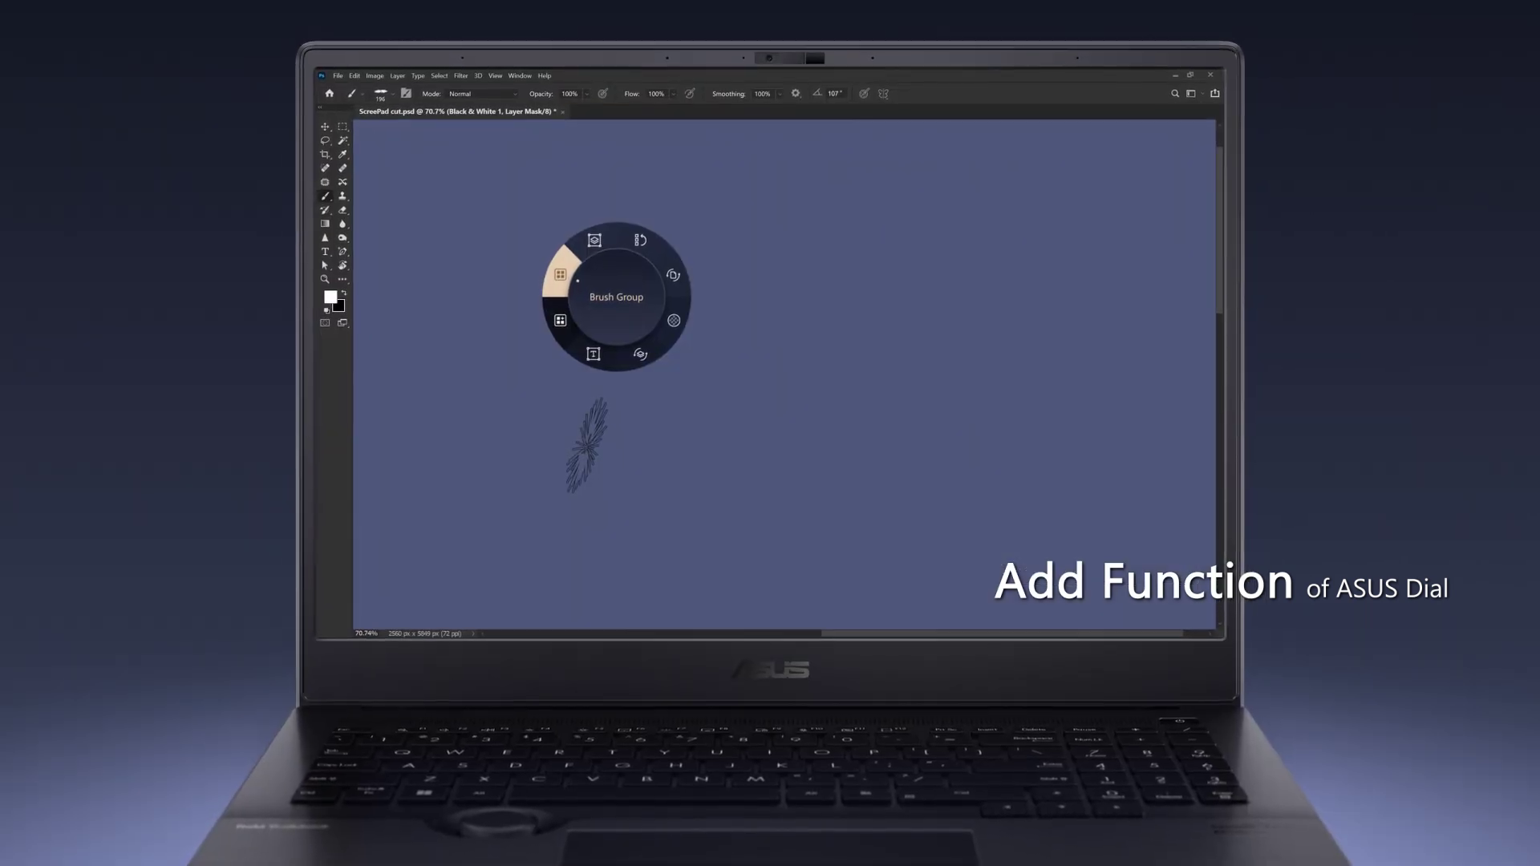
- Paint a short white brush stroke across the image in Photoshop
{"action": "left_click_drag", "start_coordinate": [586, 445], "coordinate": [829, 409]}
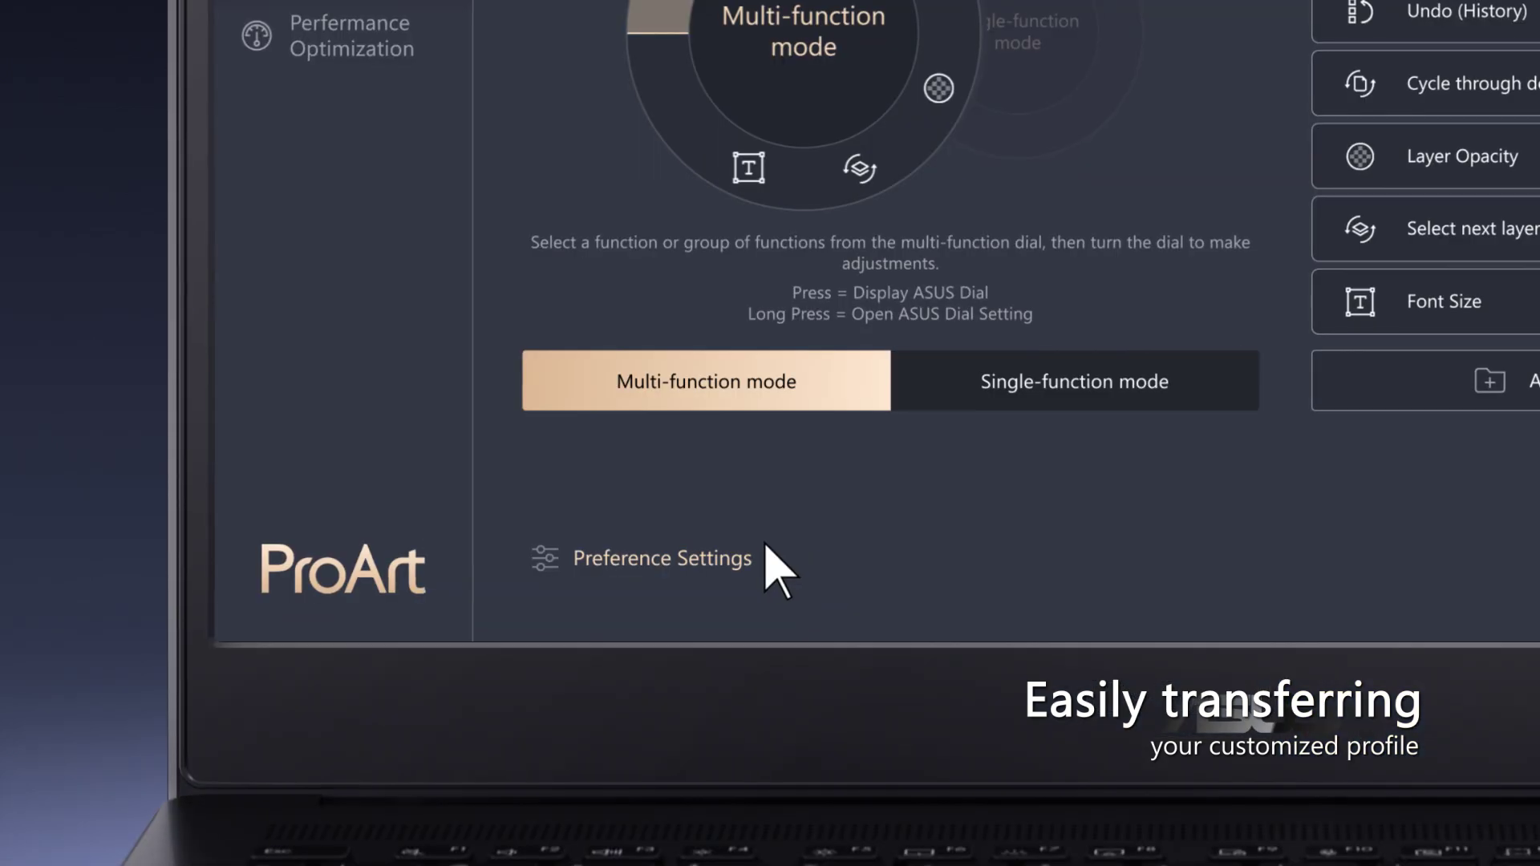
- Export the dial profile to the Desktop as Adobe Dial Control Profile from Preference Settings
{"action": "left_click", "coordinate": [717, 558]}
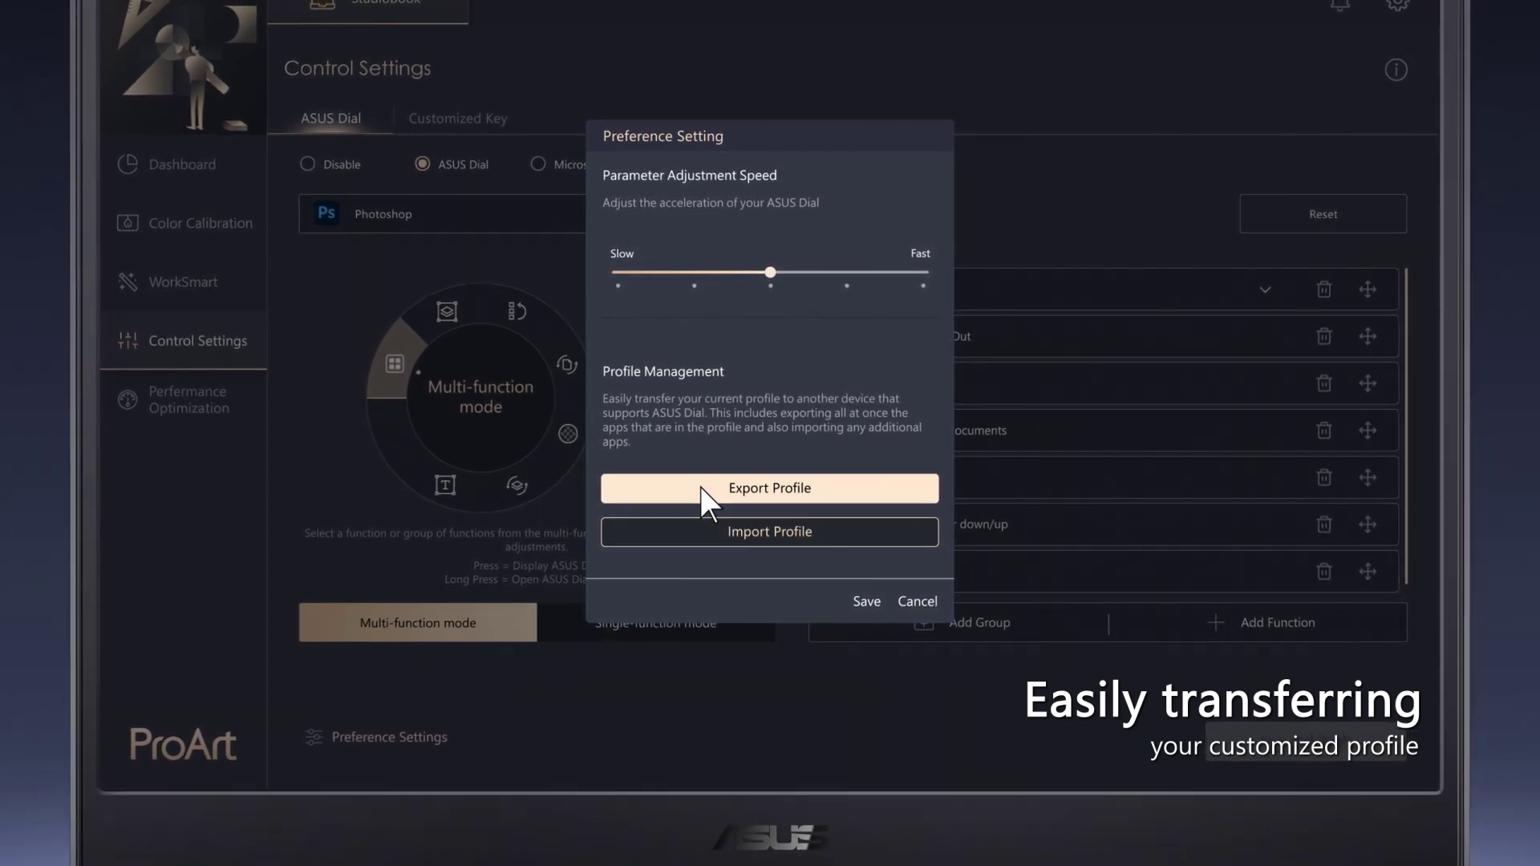
{"action": "left_click", "coordinate": [700, 487]}
{"action": "left_click", "coordinate": [670, 360]}
{"action": "type", "text": "Adobe"}
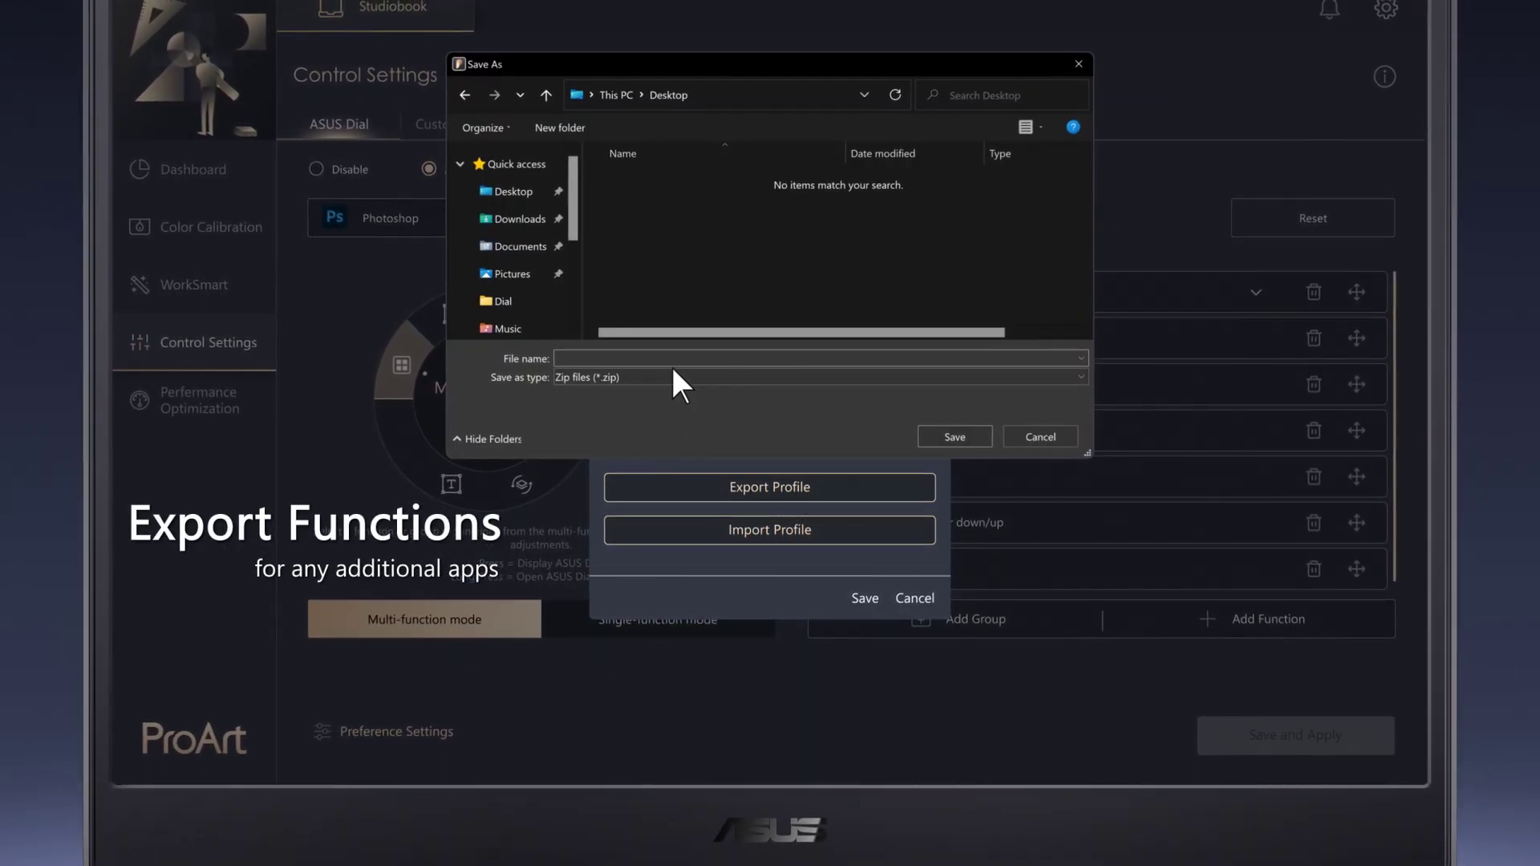
{"action": "type", "text": " Dial "}
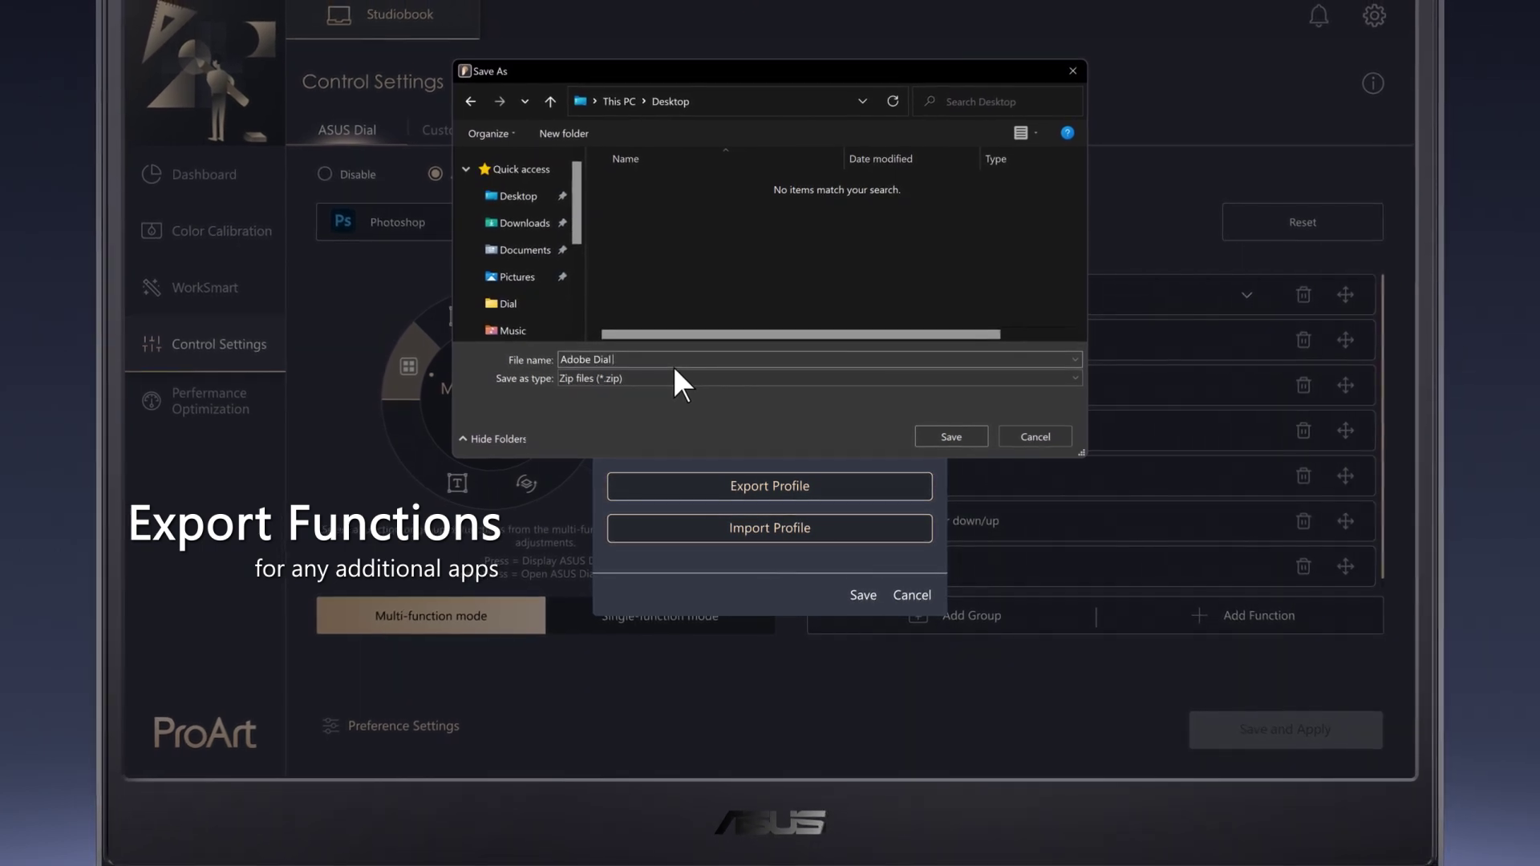
{"action": "type", "text": "Control Profile"}
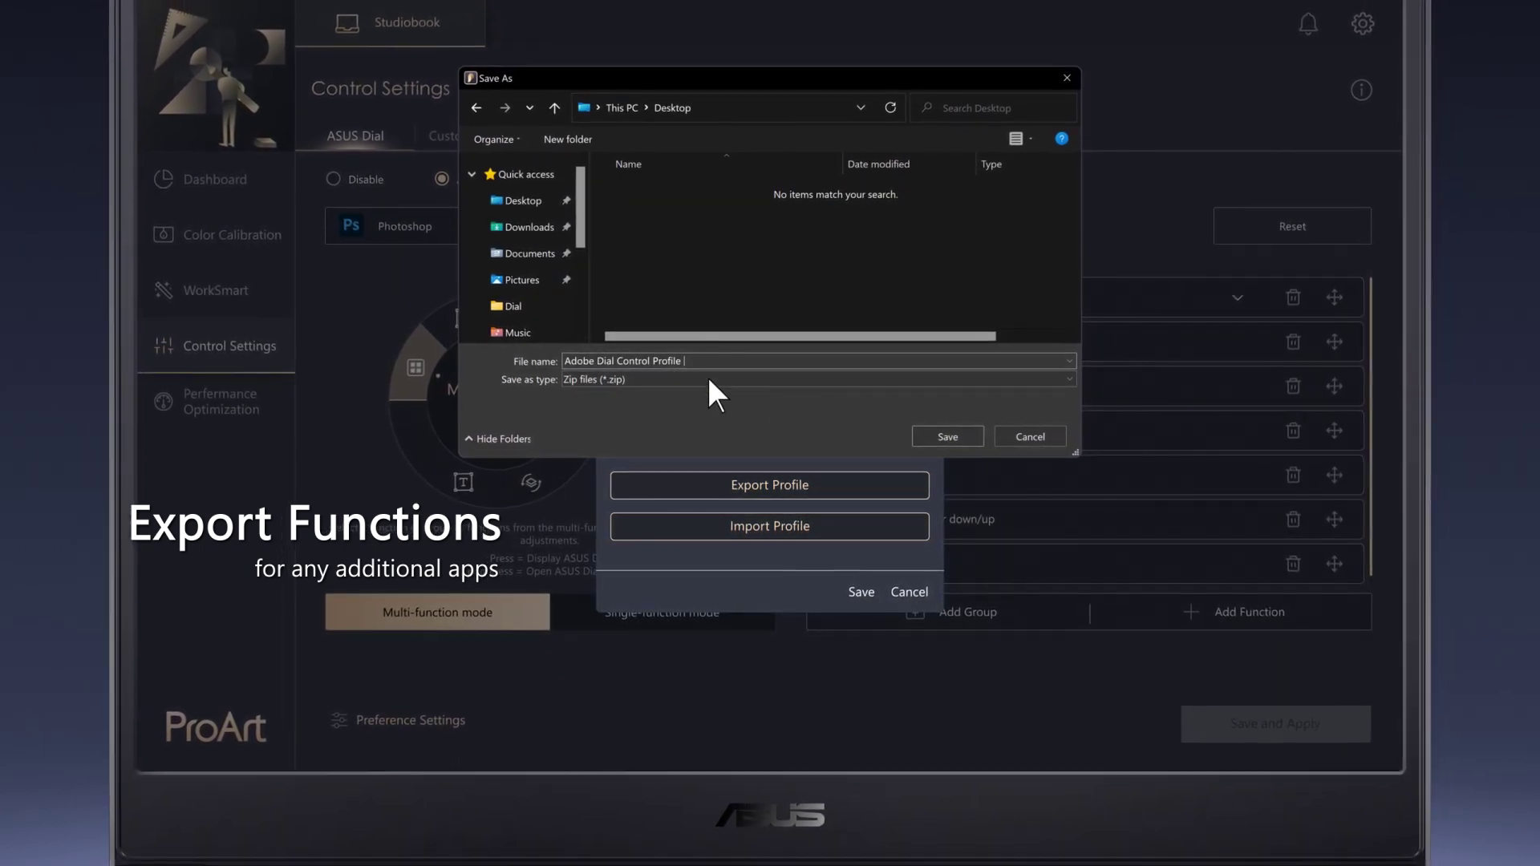
{"action": "left_click", "coordinate": [926, 437]}
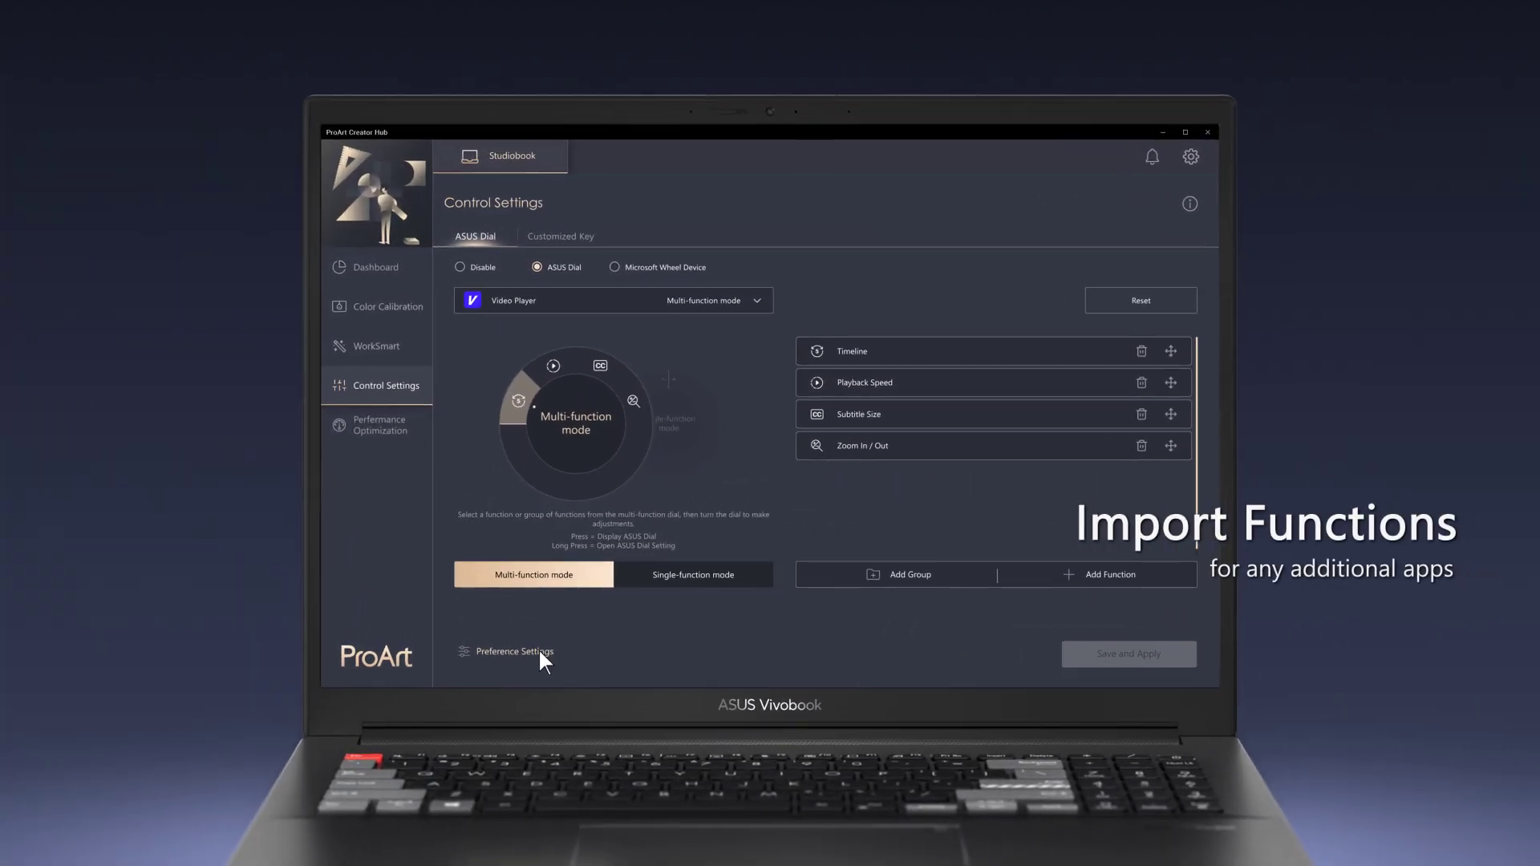
- Import the Adobe Dial Control Profile zip on the second laptop and confirm the app profiles
{"action": "left_click", "coordinate": [536, 651]}
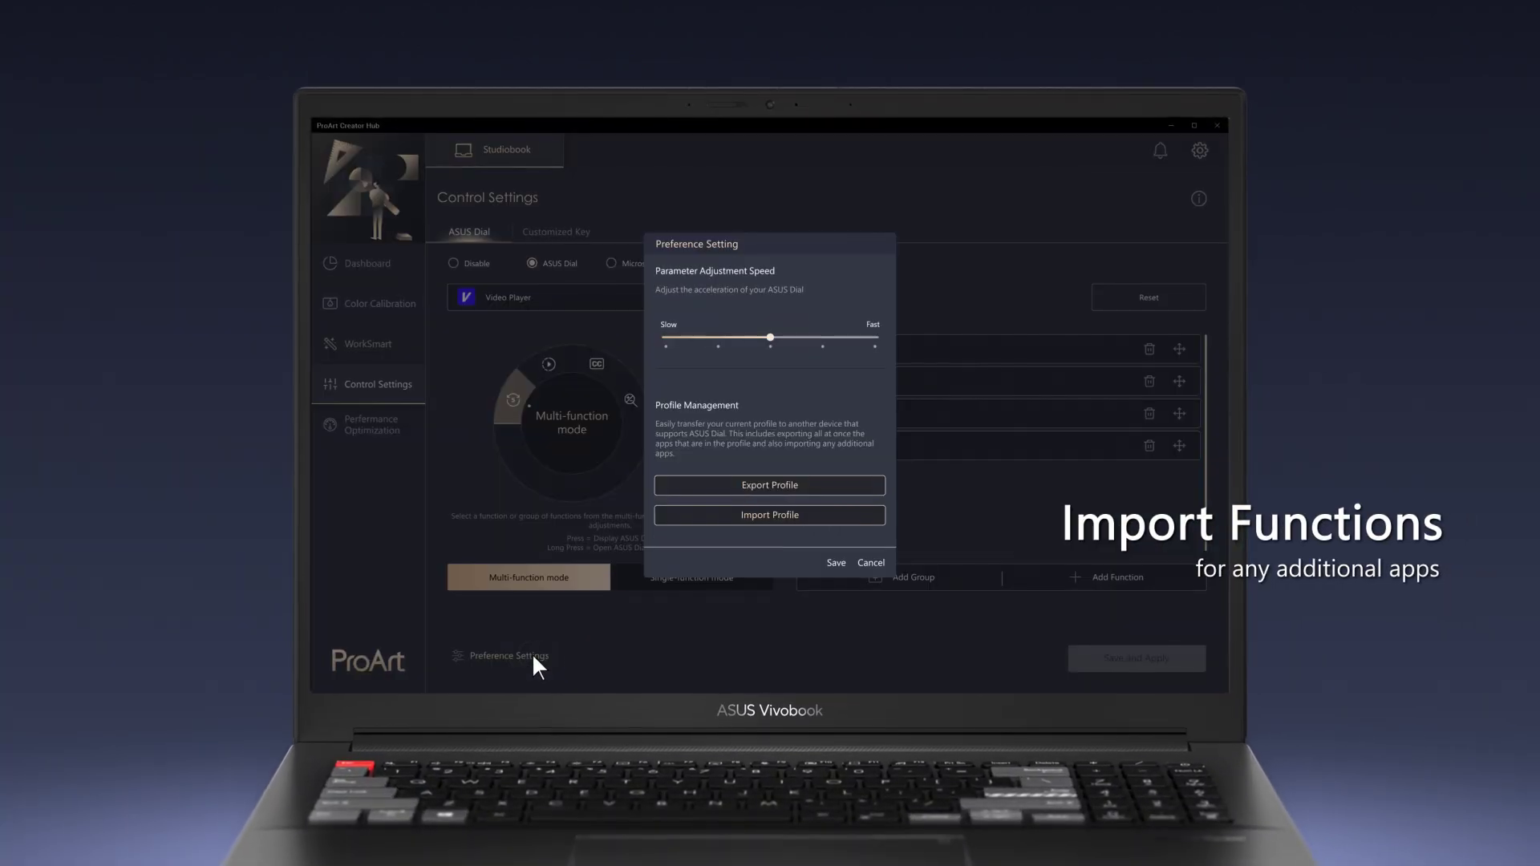
{"action": "left_click", "coordinate": [721, 514]}
{"action": "left_click", "coordinate": [723, 272]}
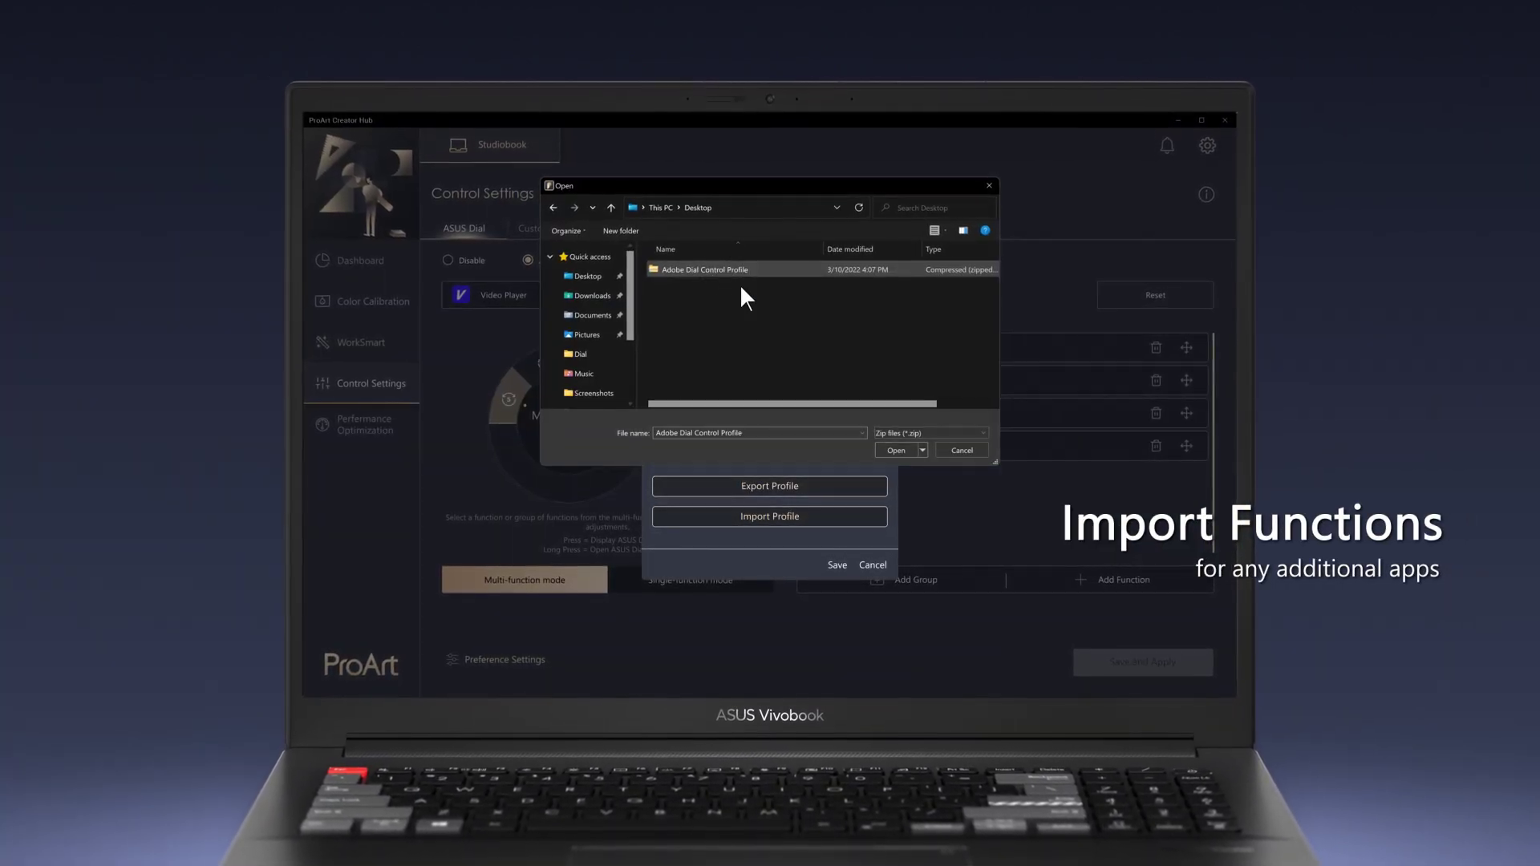
{"action": "left_click", "coordinate": [915, 449]}
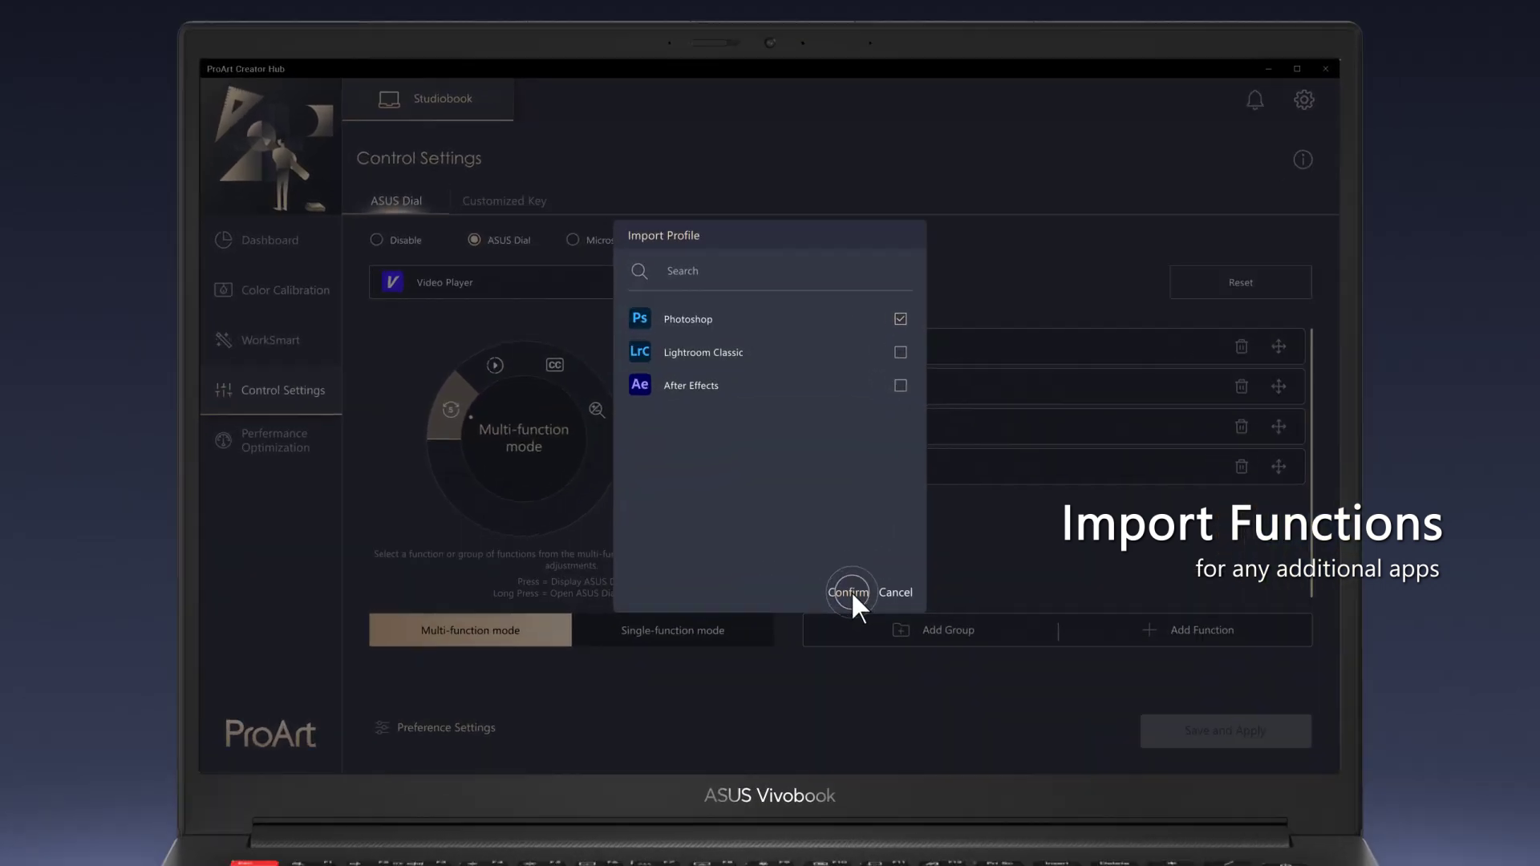
{"action": "left_click", "coordinate": [835, 552]}
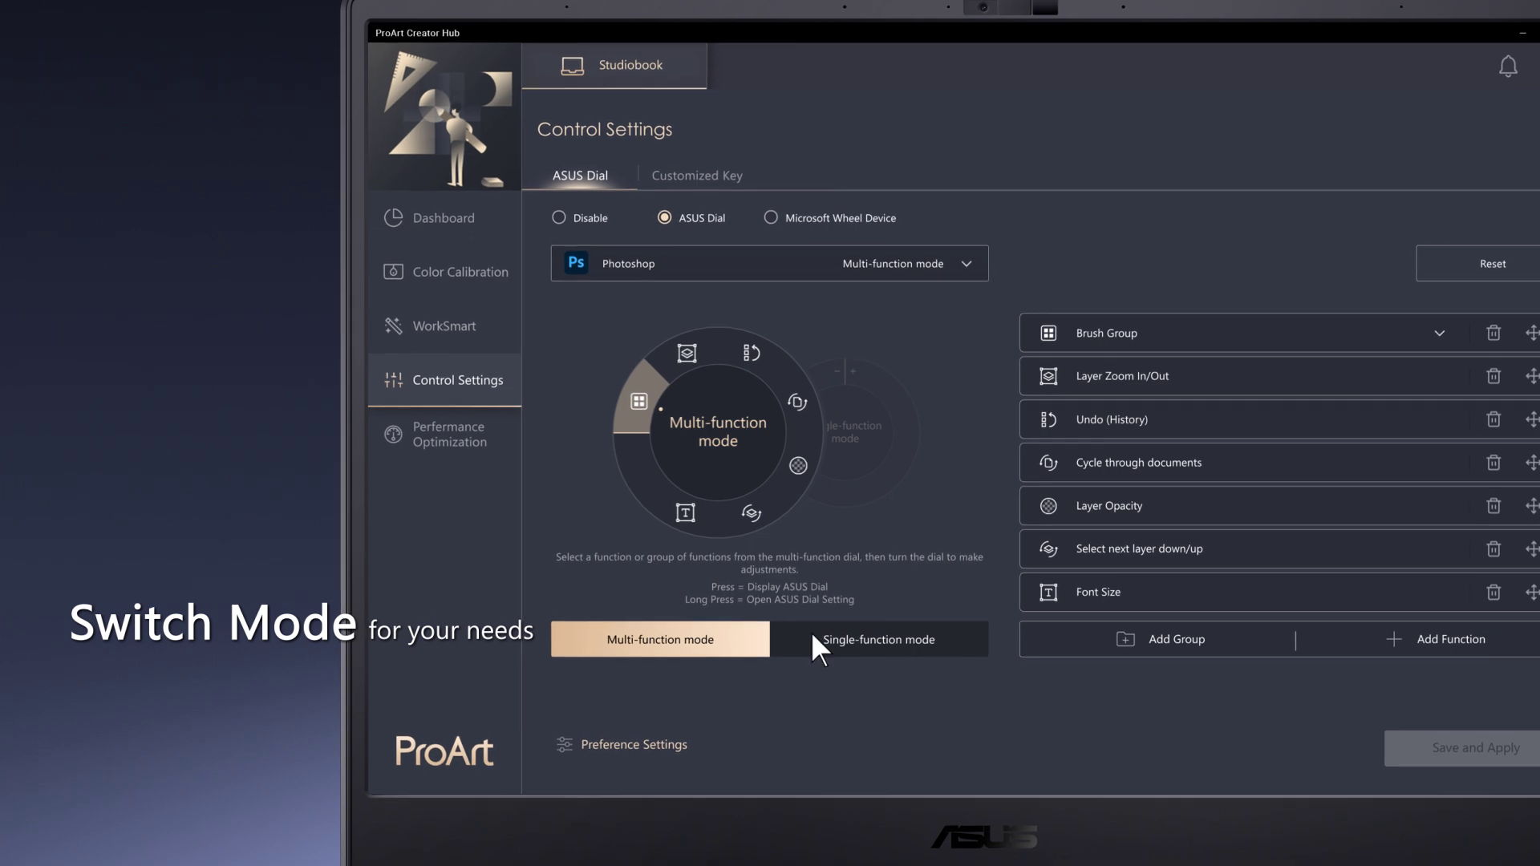
- Toggle Photoshop's dial between single-function Brush Size and multi-function mode several times
{"action": "left_click", "coordinate": [803, 639]}
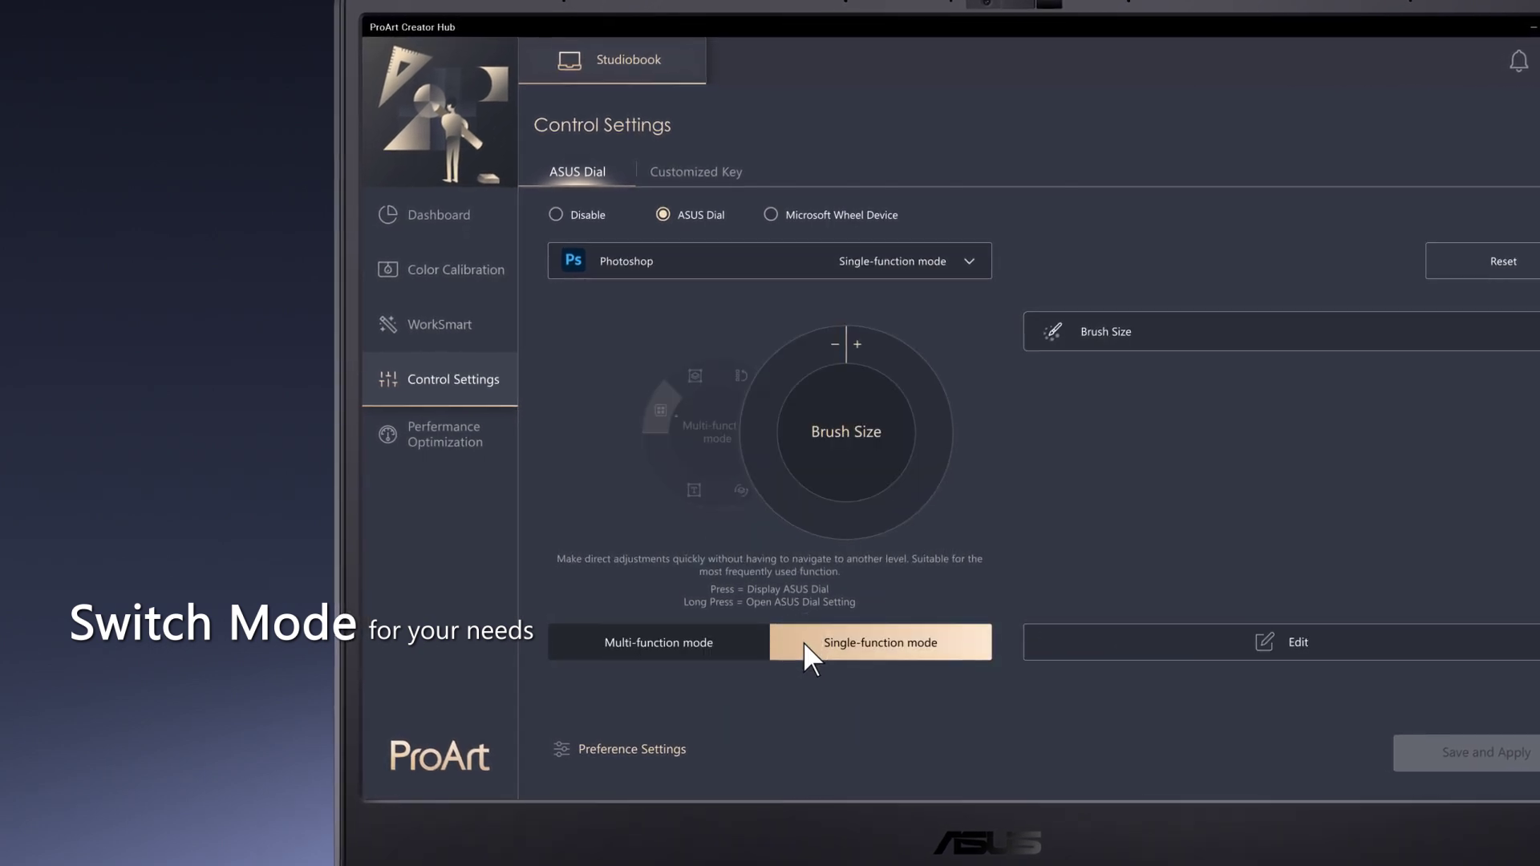
{"action": "left_click", "coordinate": [802, 646]}
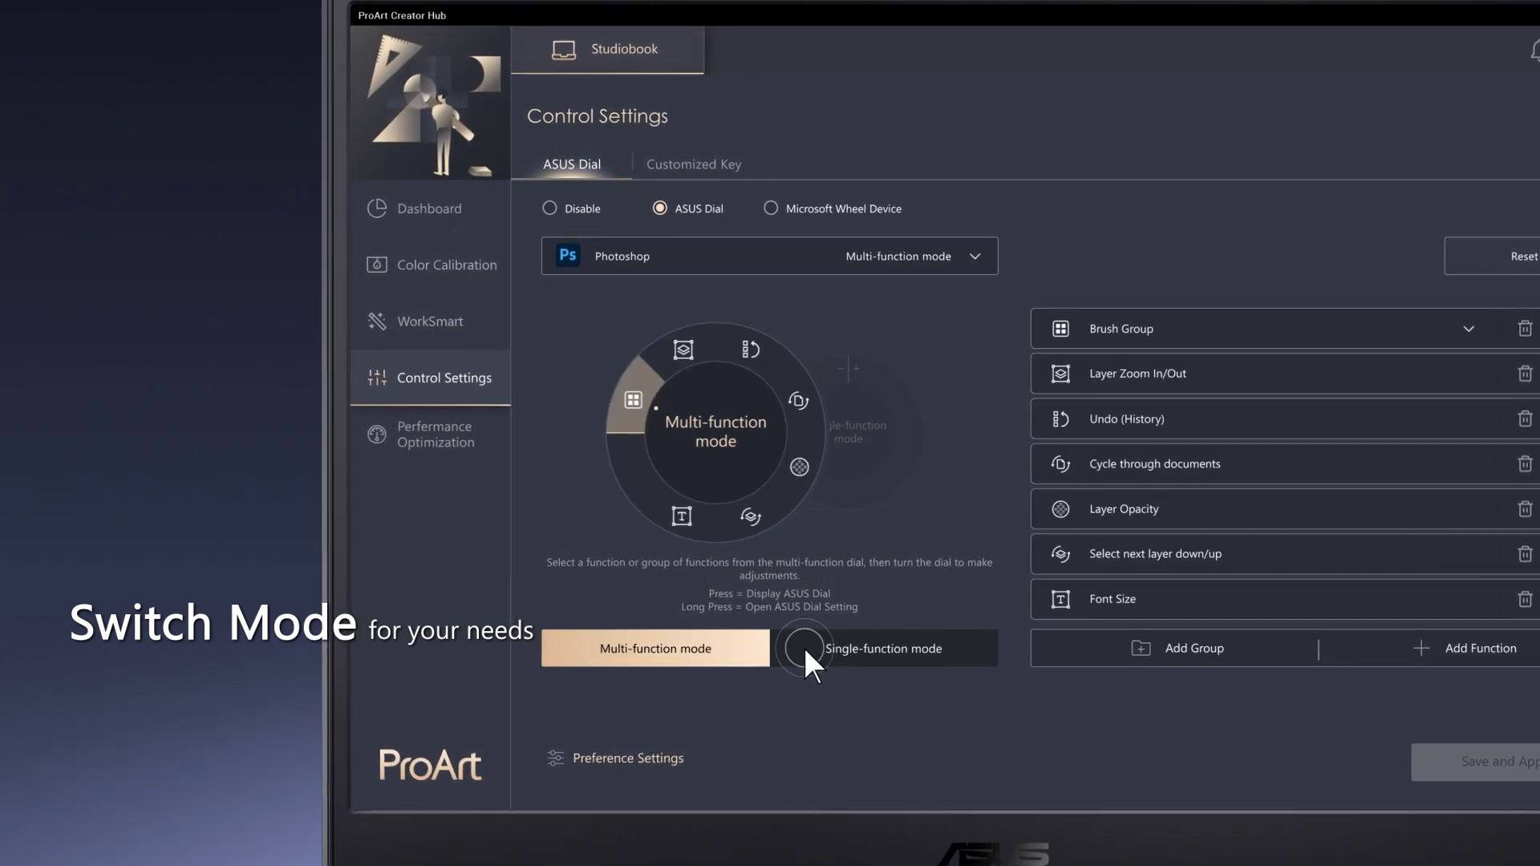
{"action": "left_click", "coordinate": [710, 455]}
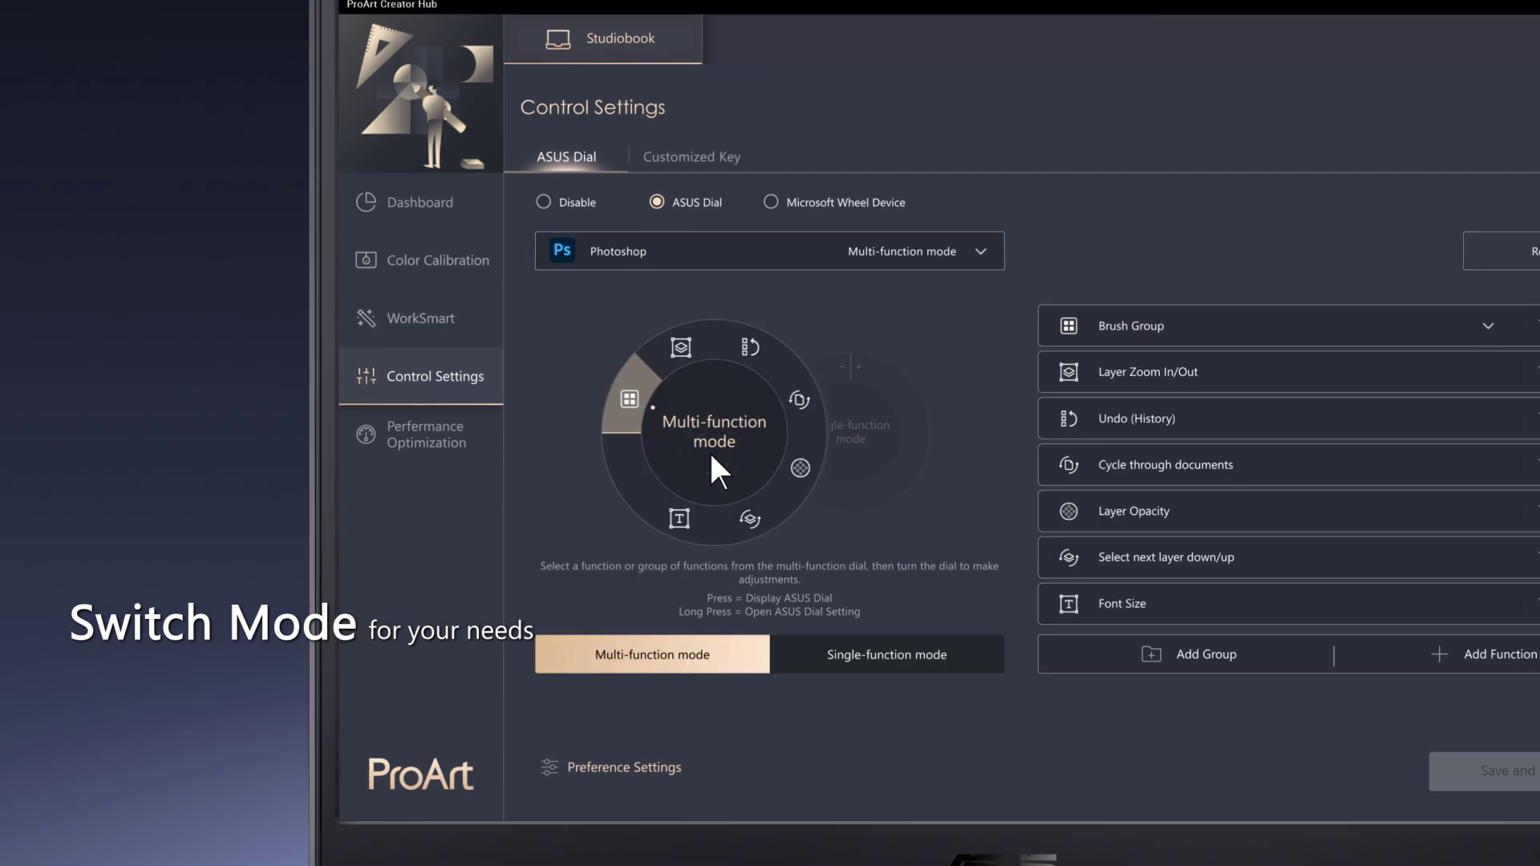
{"action": "left_click", "coordinate": [854, 455]}
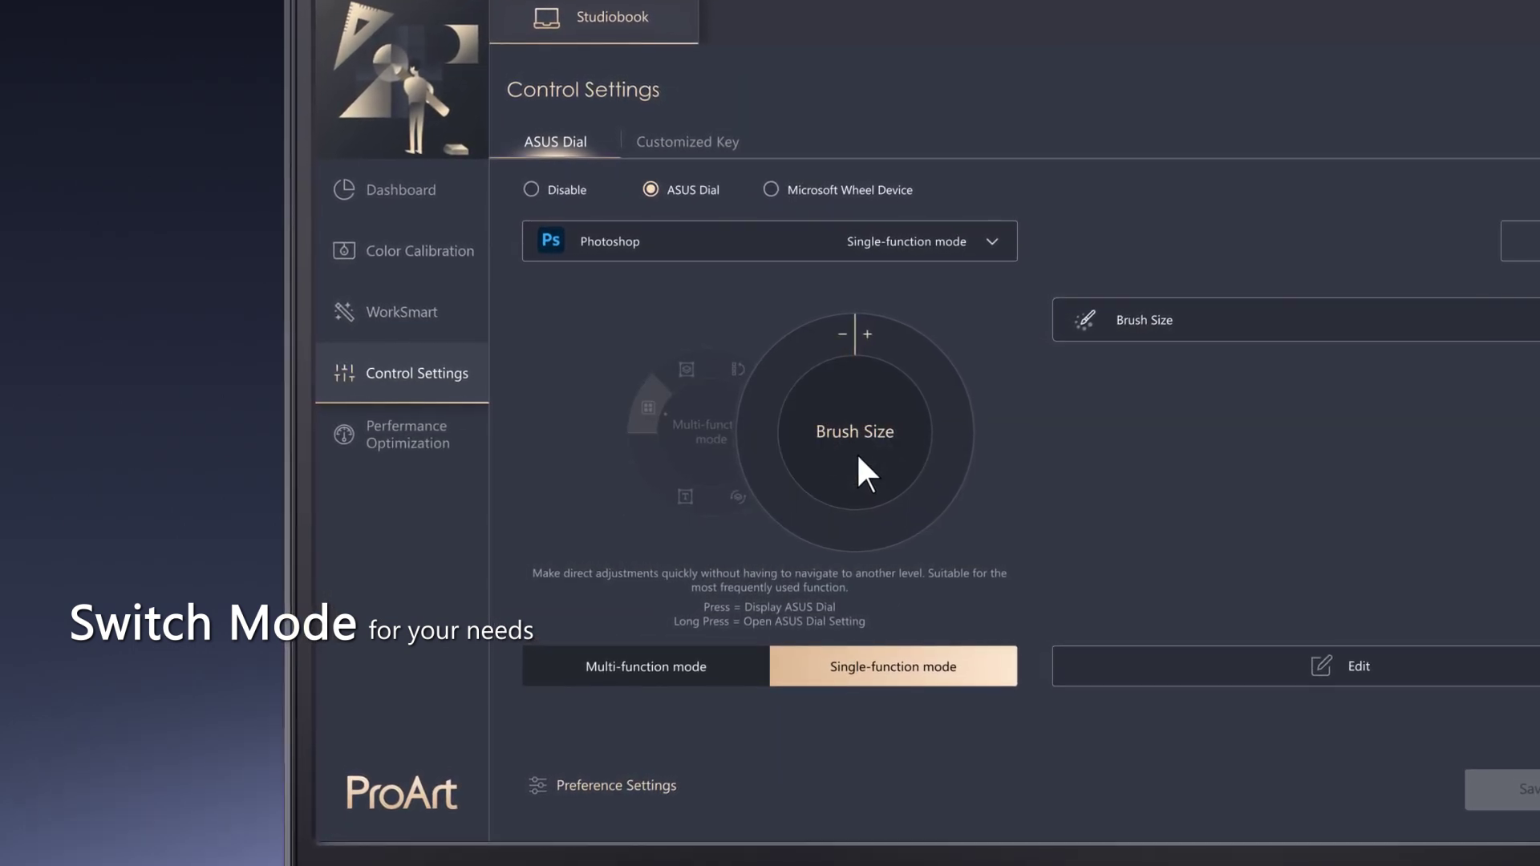
{"action": "left_click", "coordinate": [710, 453]}
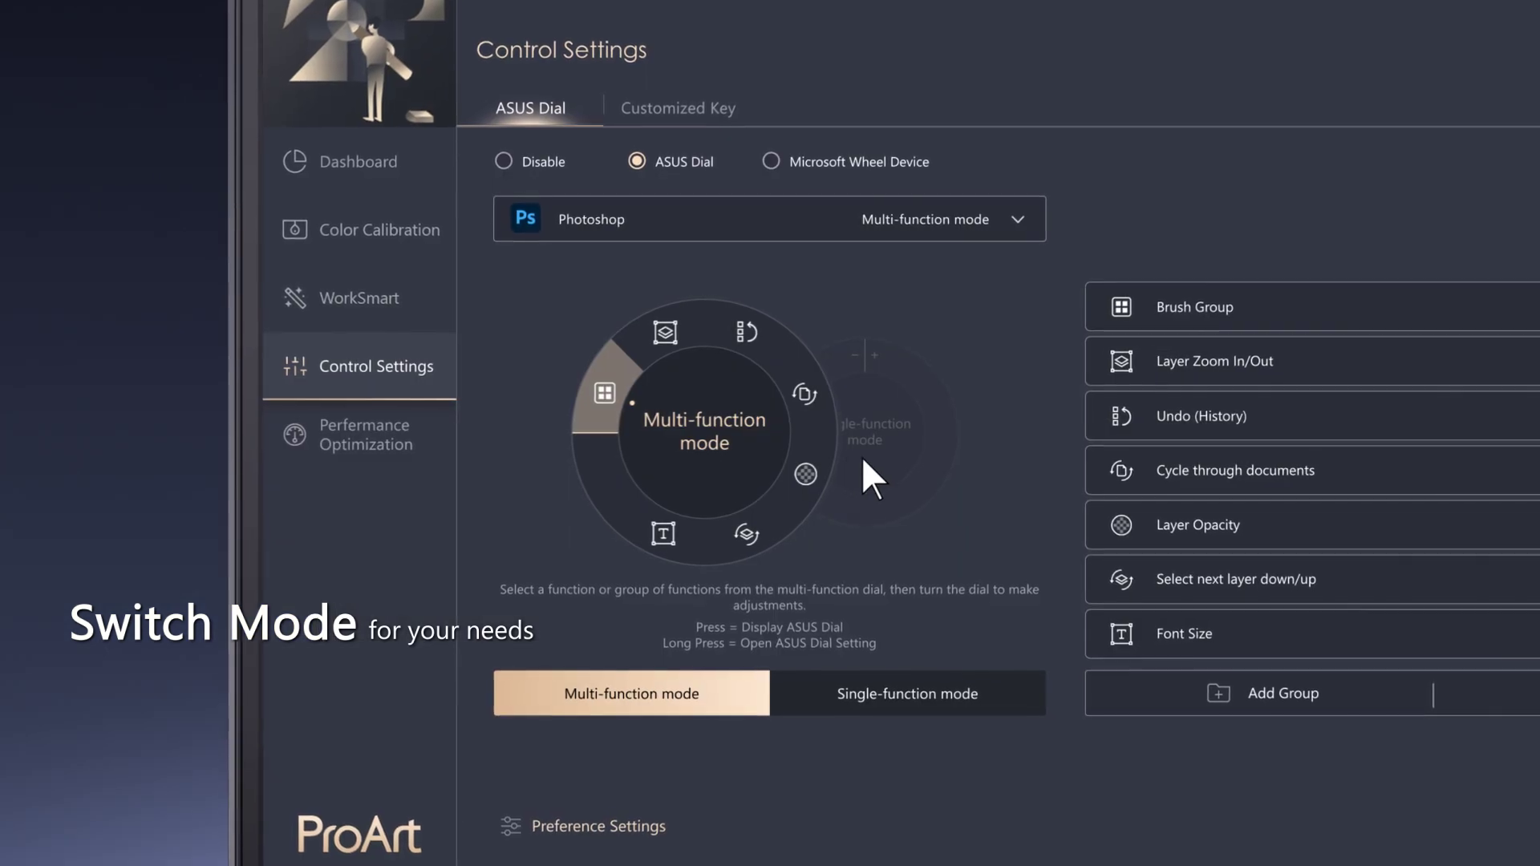
- Bring up the on-screen multi-function dial over the mountain photo
{"action": "left_click", "coordinate": [864, 457]}
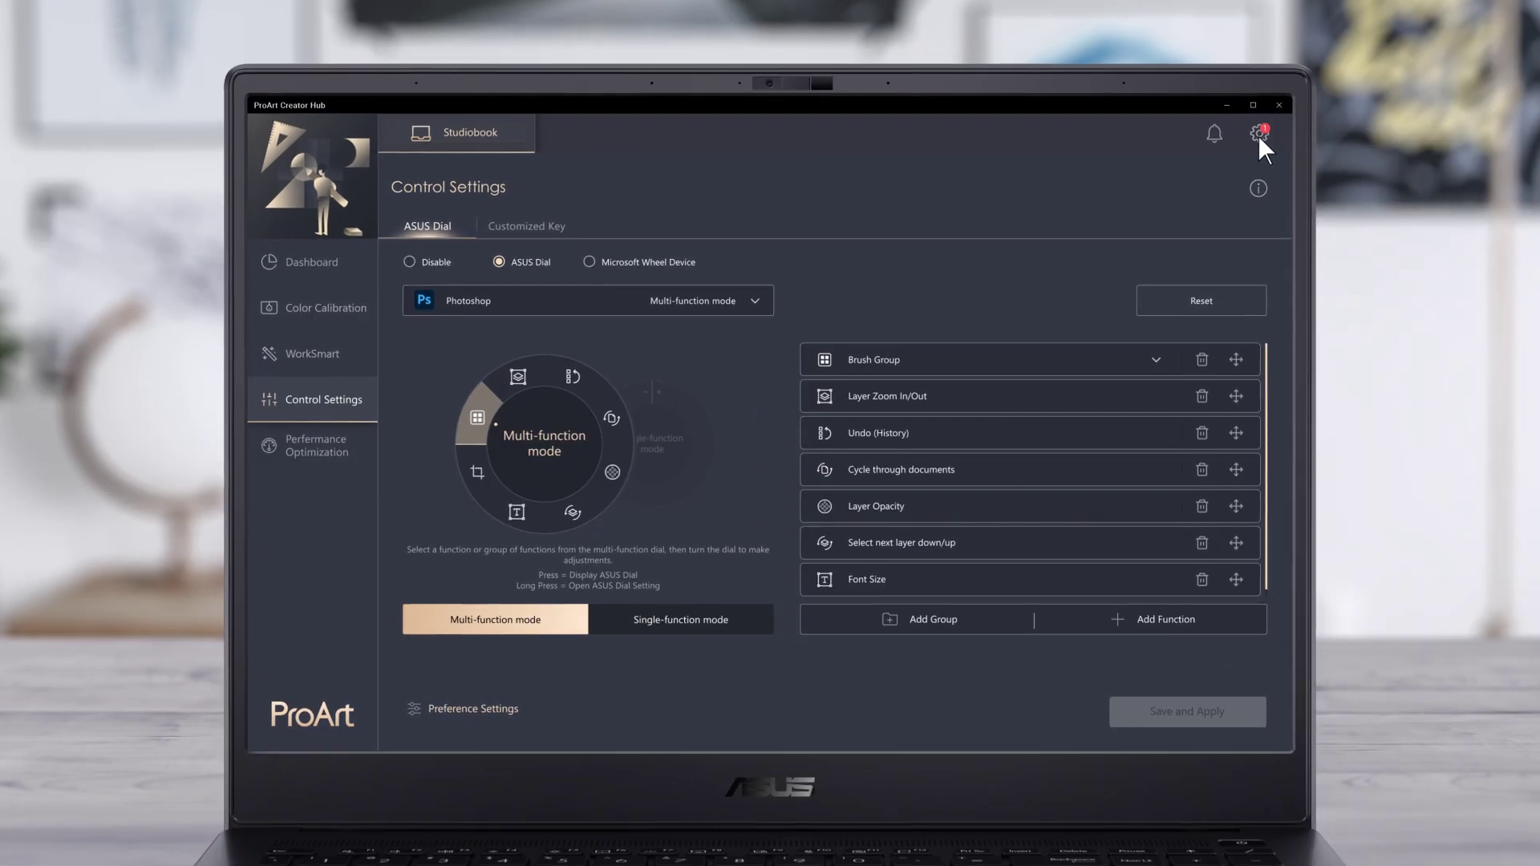
- Enable automatic background installation of updates and show the ASUS Dial Control Panel Toolkit update
{"action": "left_click", "coordinate": [1262, 132]}
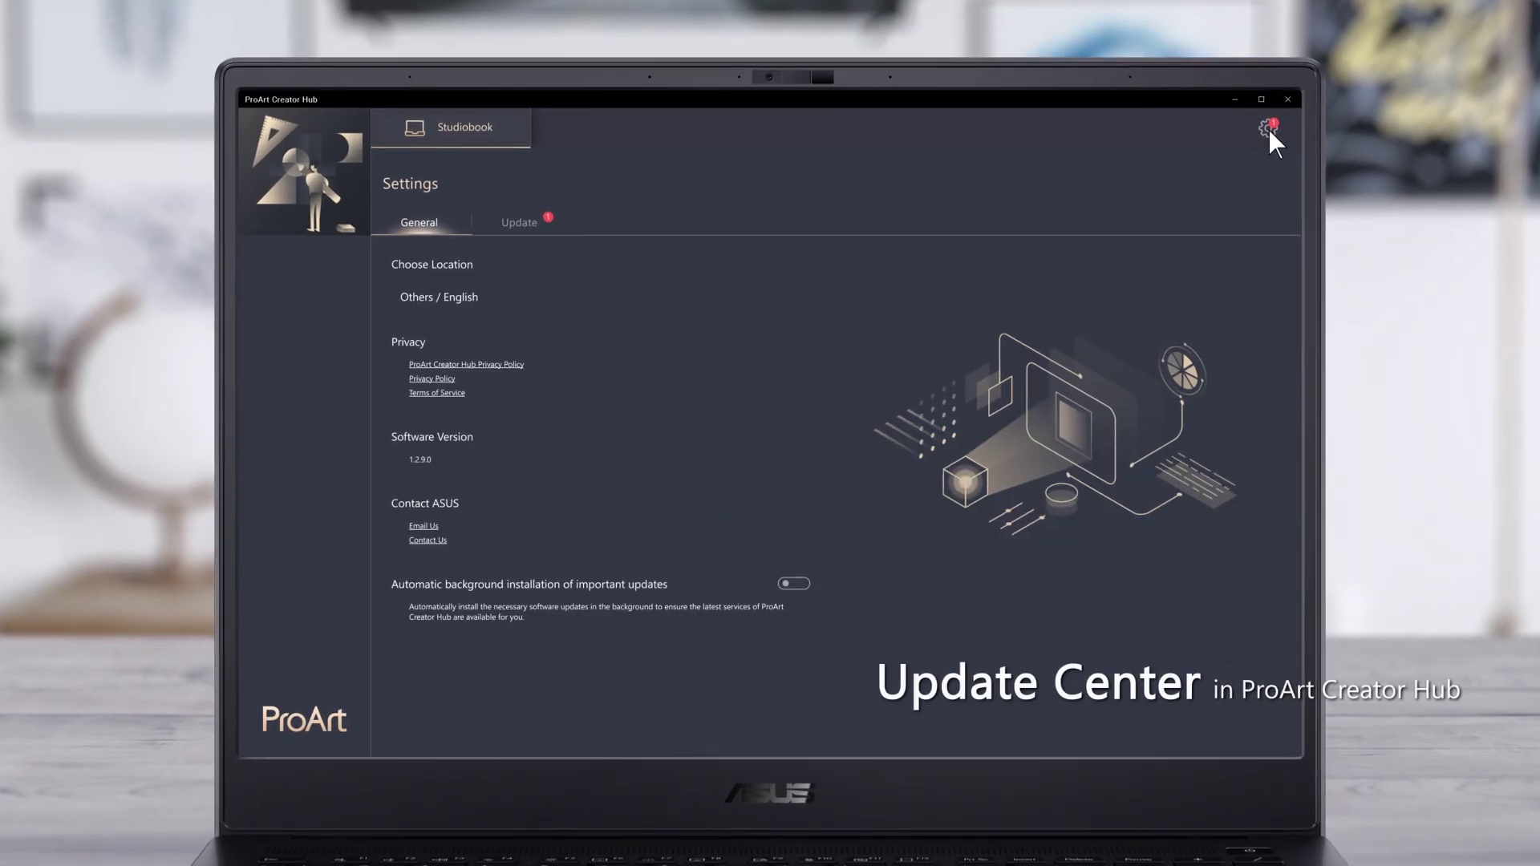
{"action": "left_click", "coordinate": [794, 584]}
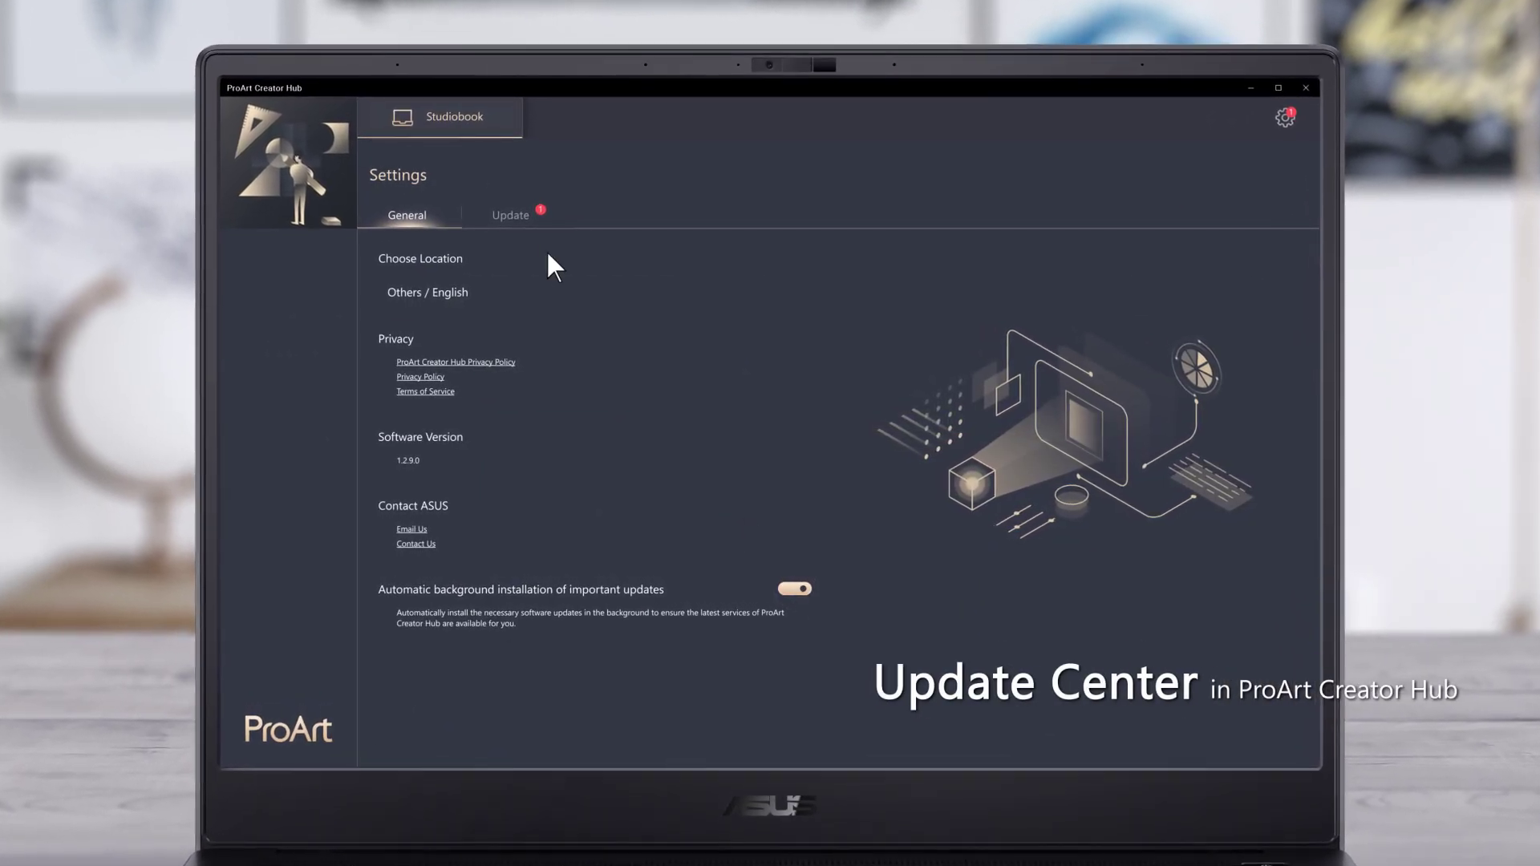
{"action": "left_click", "coordinate": [516, 212]}
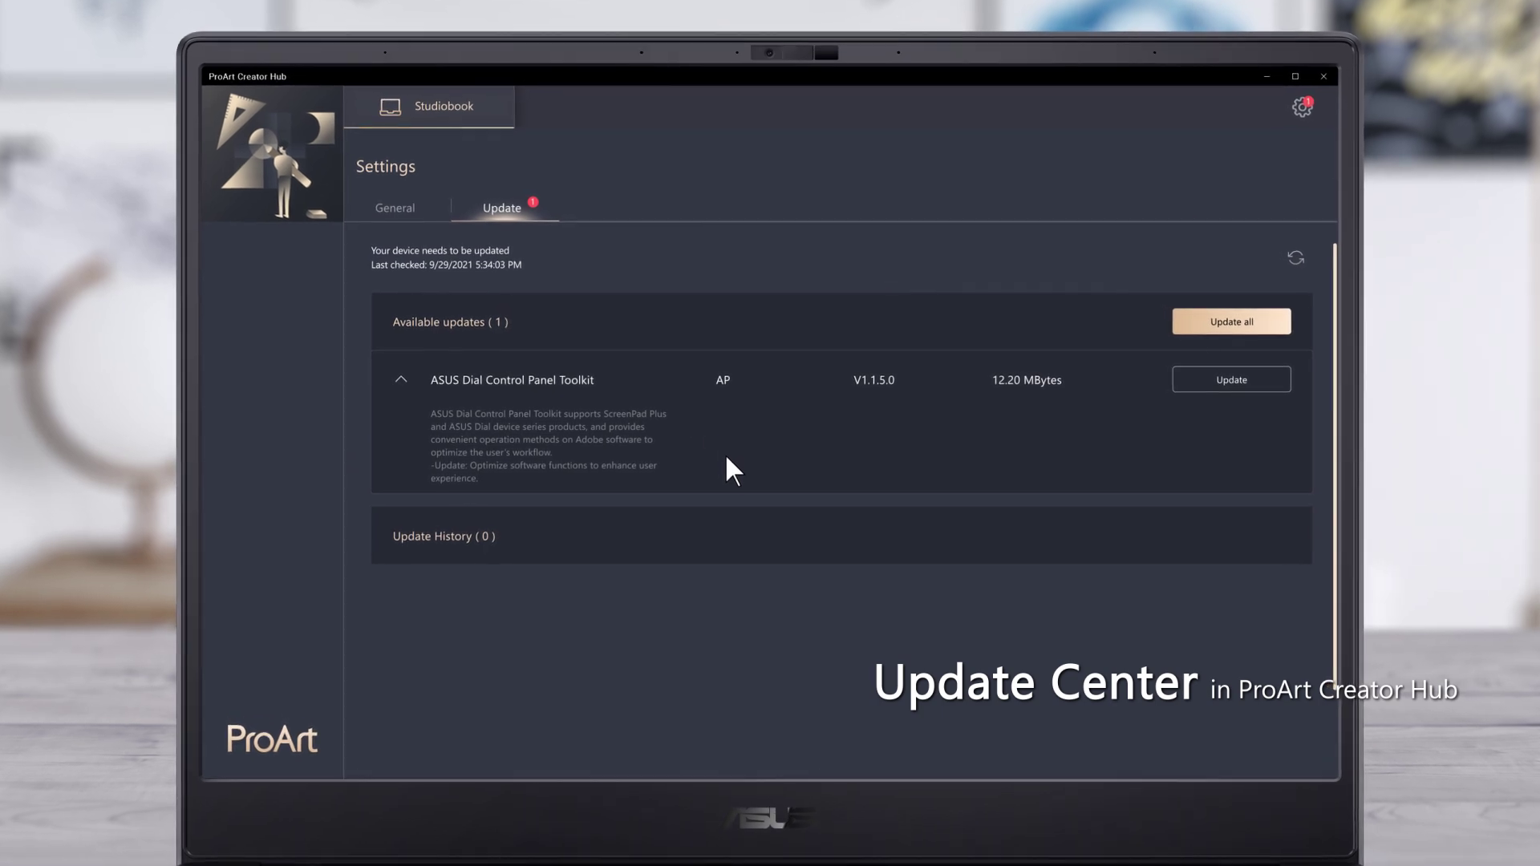